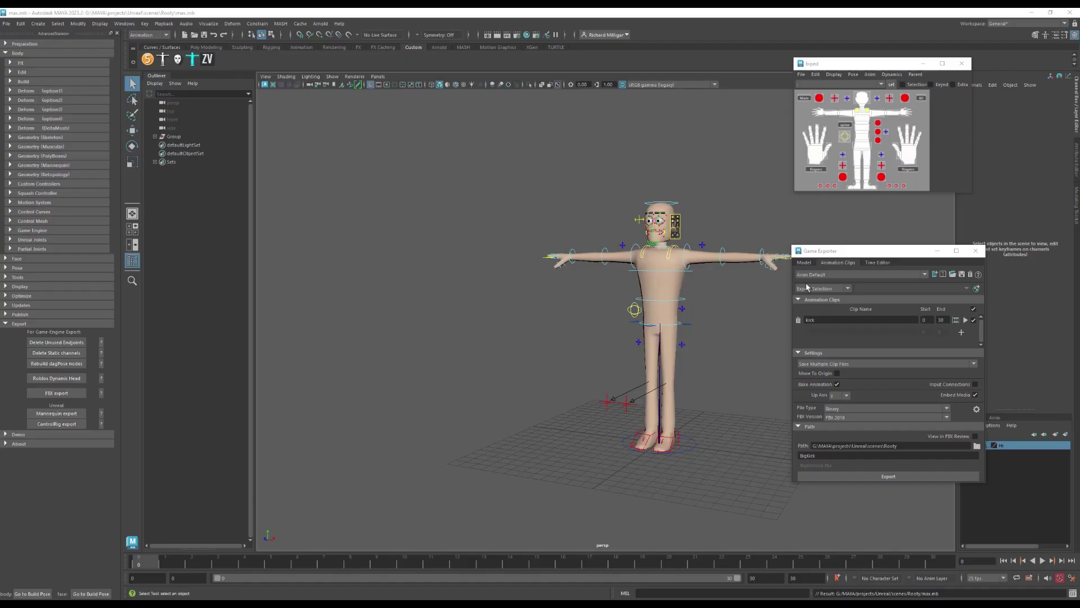
Move the Game Exporter aside, play the kick, and scrub back to the starting T-pose
drag(836, 250, 885, 257)
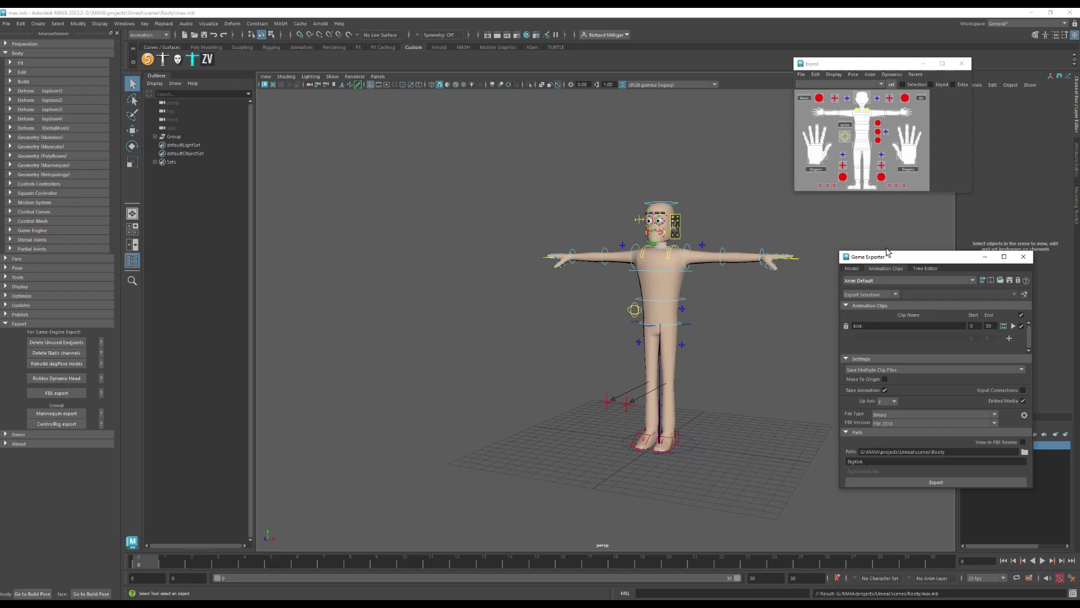
key(alt+v)
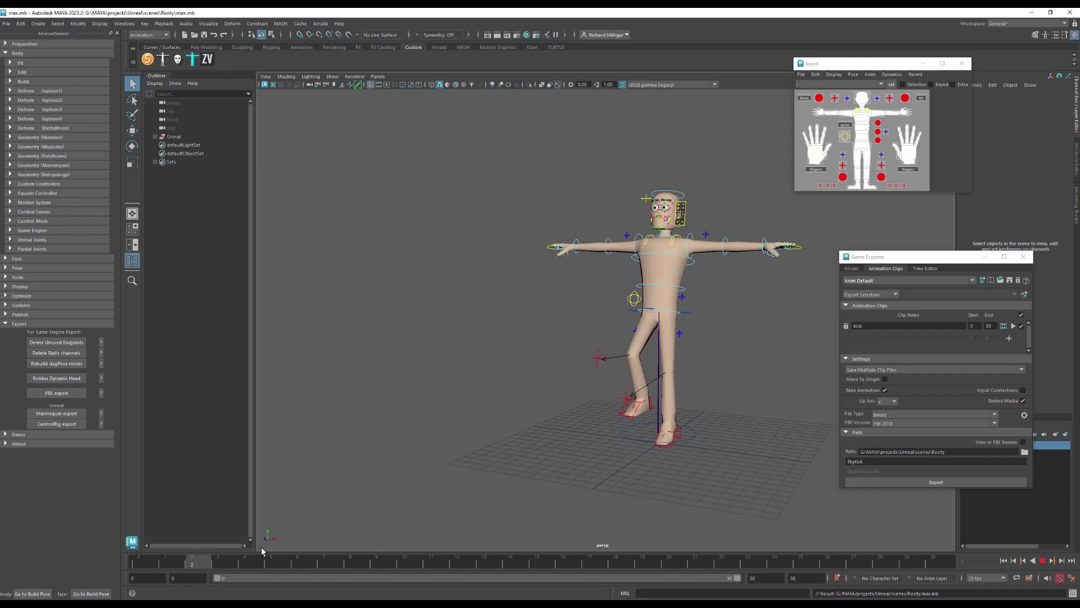
drag(367, 545, 140, 559)
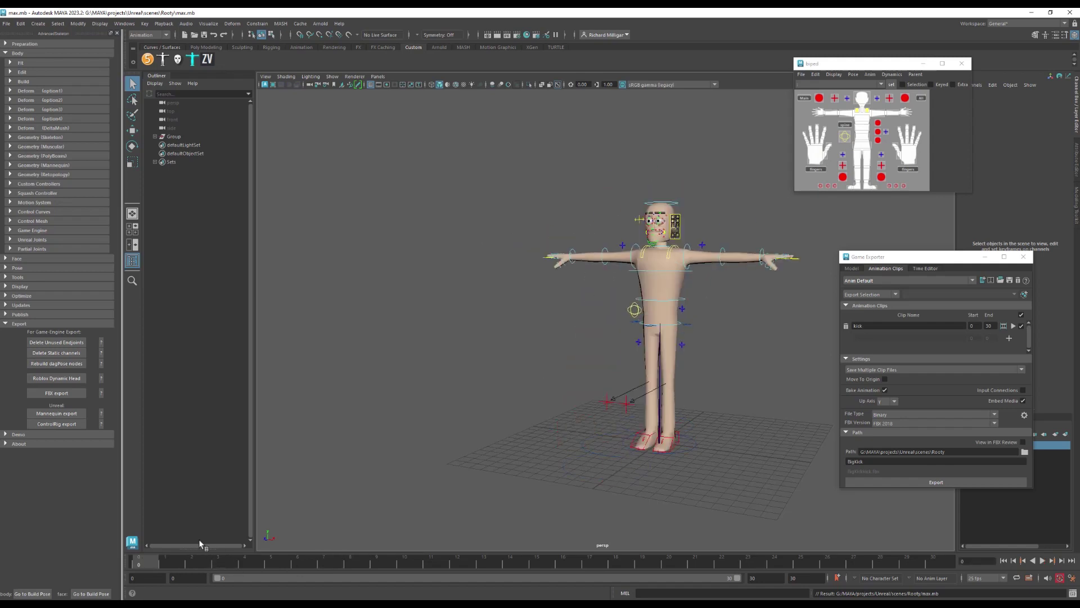
Expand Group in the Outliner and step through DeformationSystem and FaceGroup to select the root joint
click(155, 137)
click(155, 137)
click(154, 137)
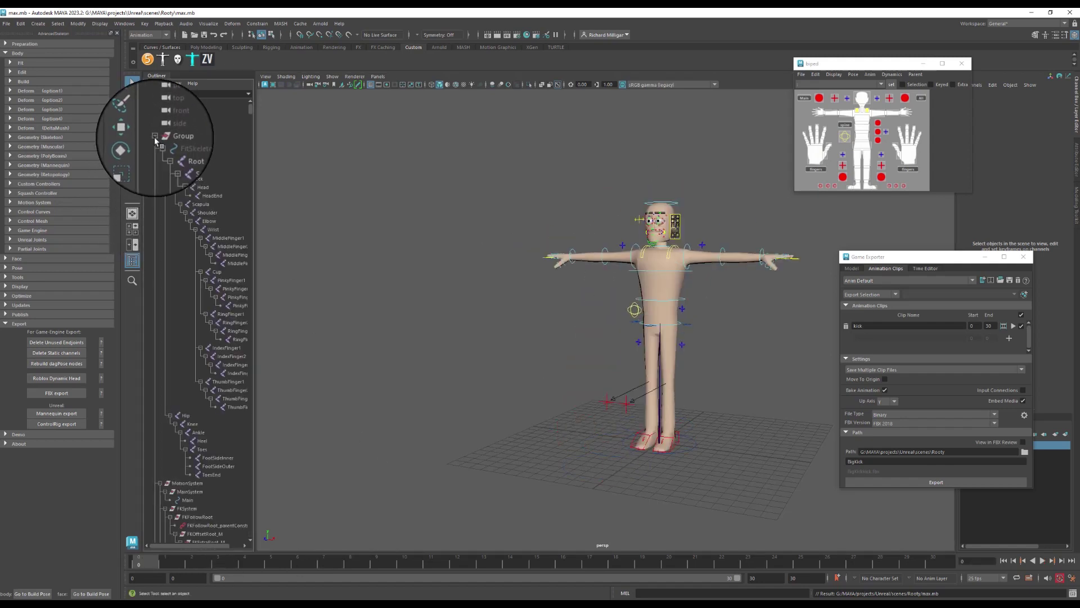
click(155, 137)
click(155, 136)
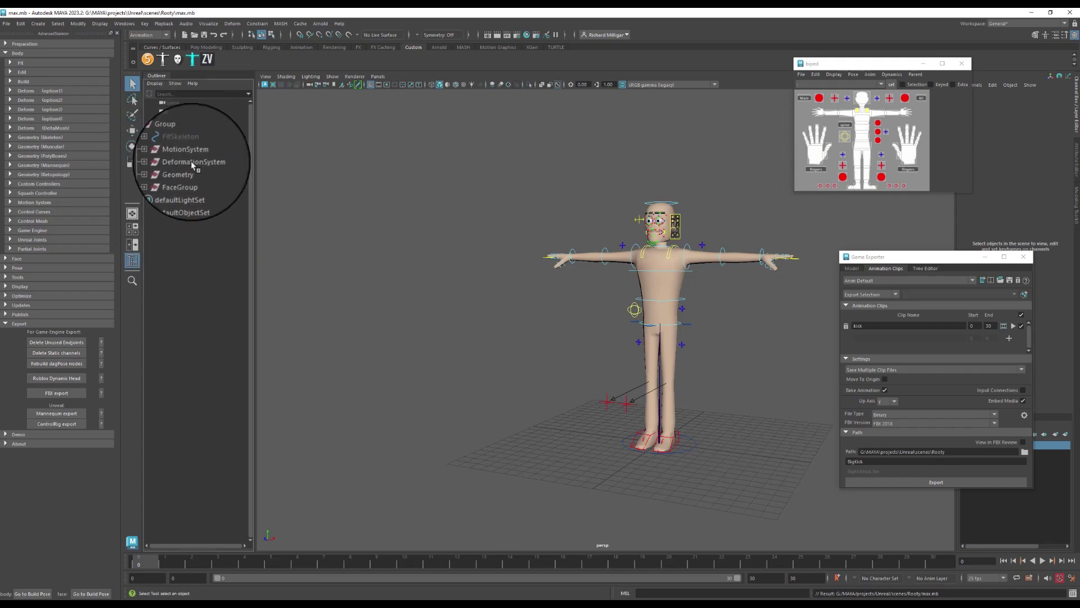
click(190, 162)
key(Up)
key(Down)
key(Down)
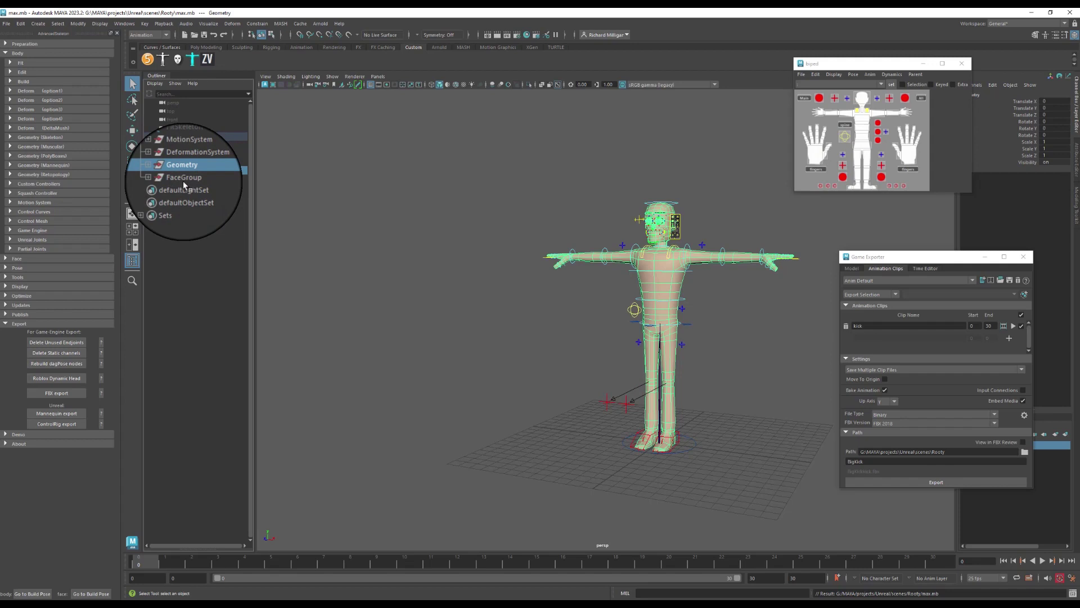
click(183, 180)
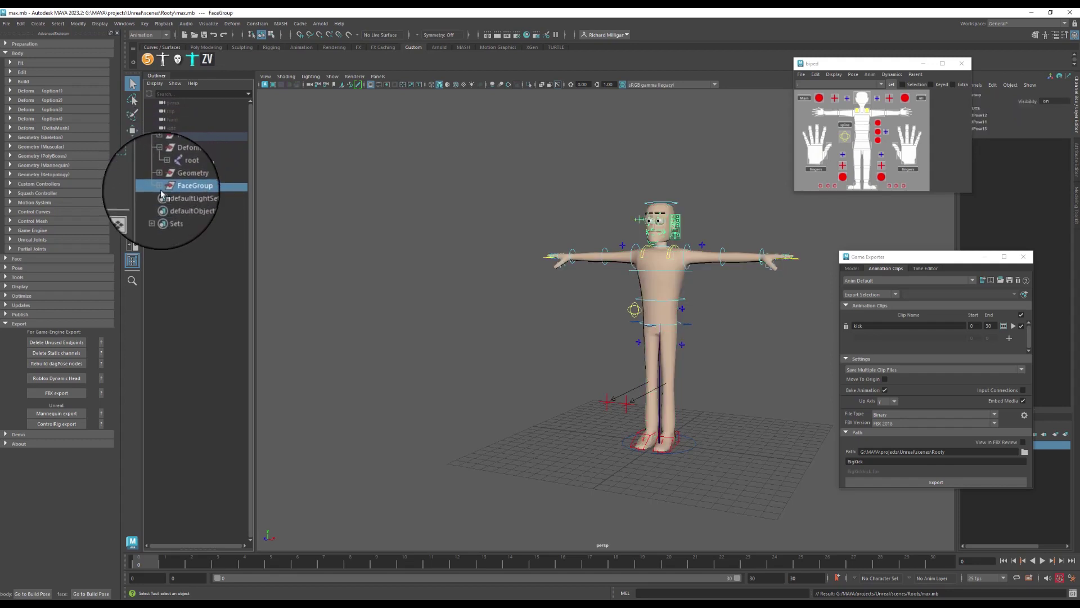
click(175, 168)
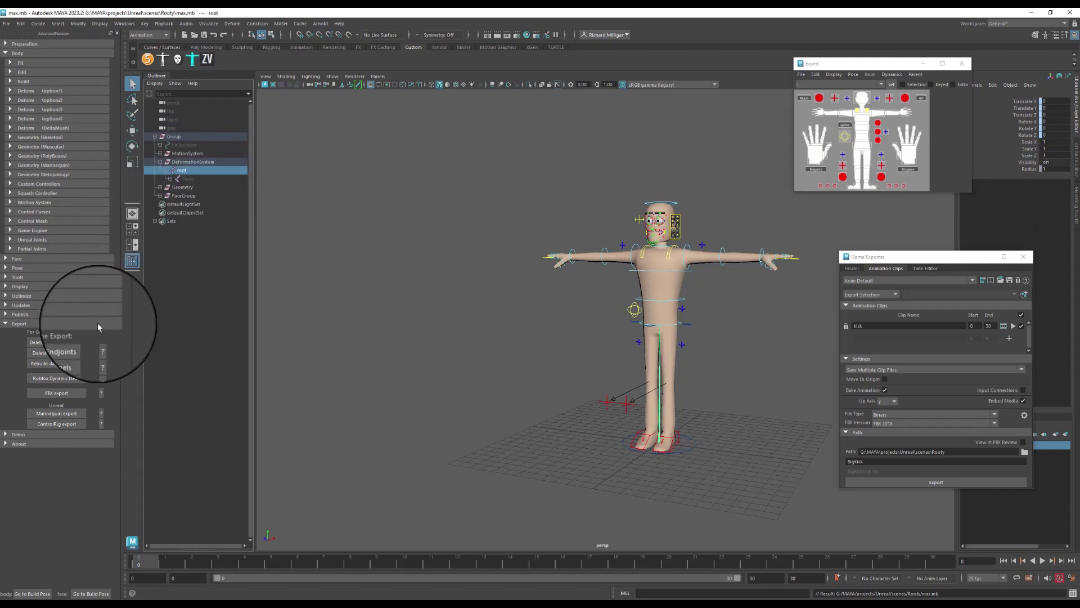
Collapse the AdvancedSkeleton Export section, leaving the Body tools section expanded
click(14, 325)
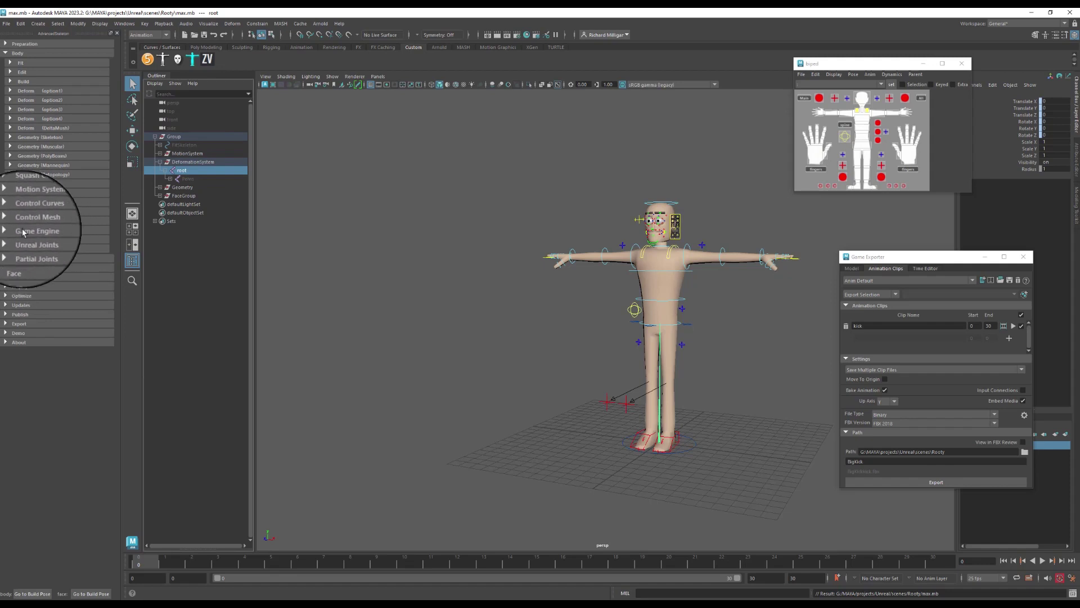
click(6, 54)
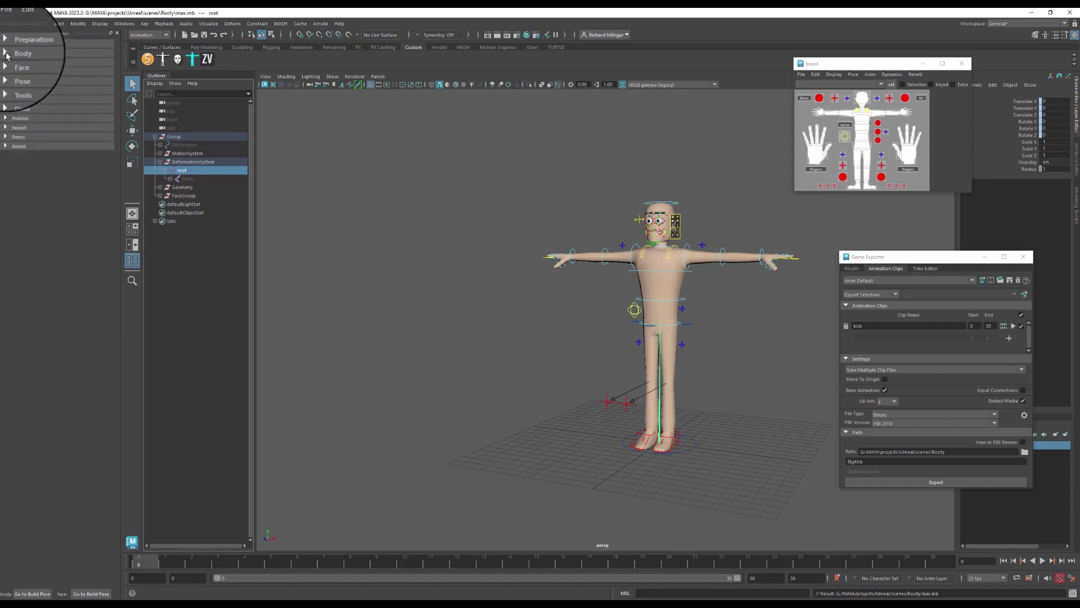
click(6, 56)
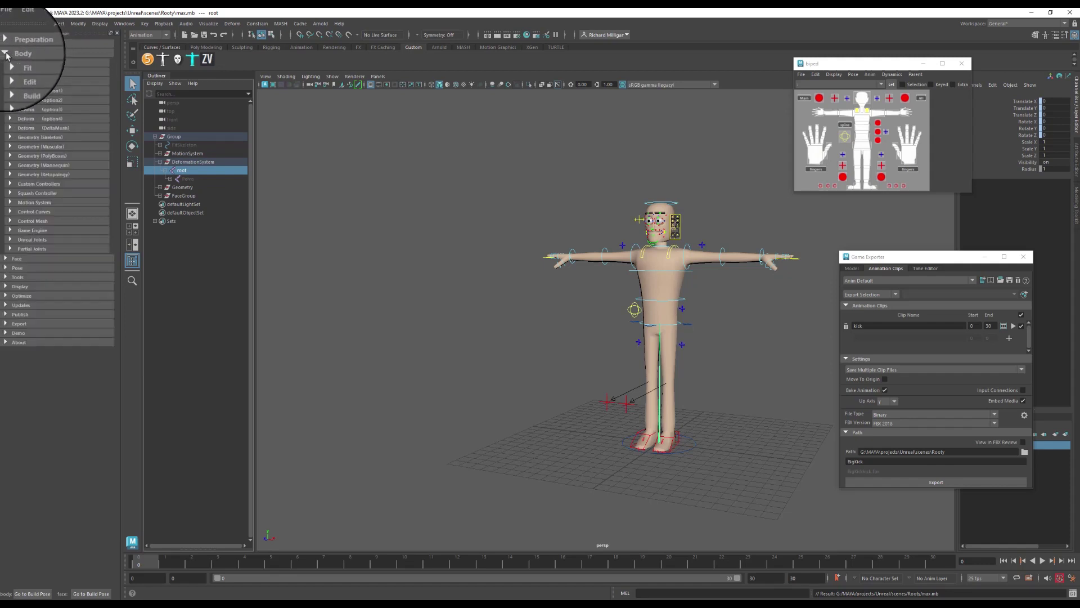
Expand the Game Engine tools and inspect the root and Pelvis joints in the Outliner
click(10, 233)
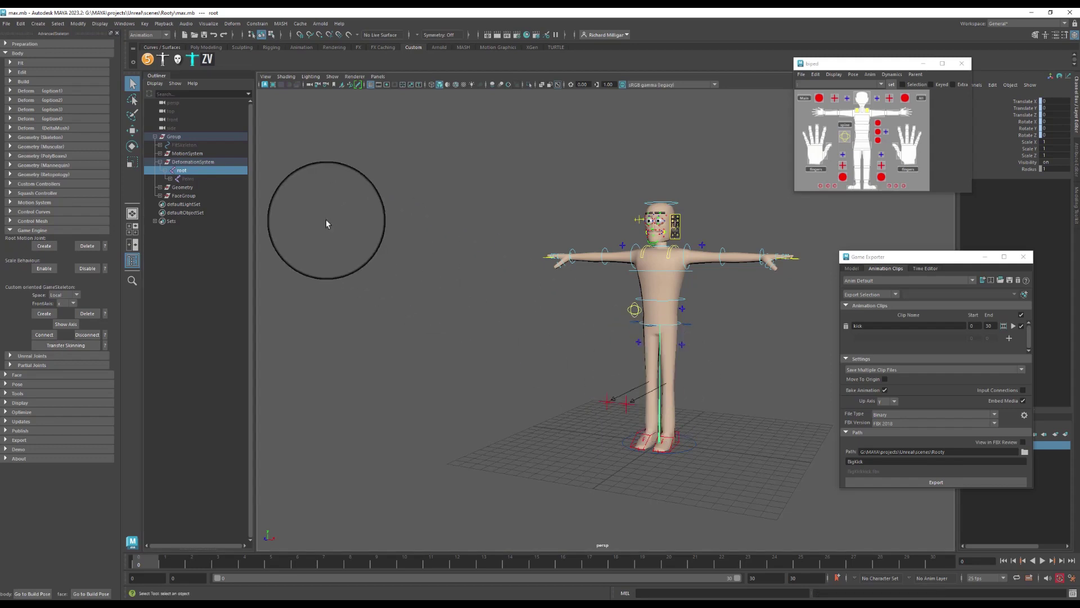
click(191, 178)
click(172, 177)
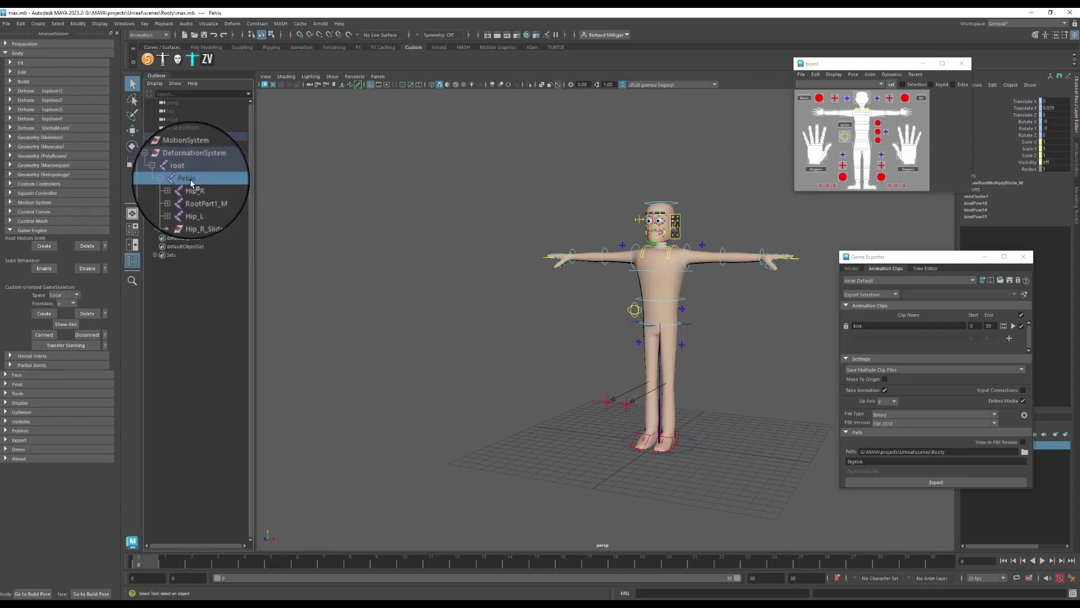
double_click(186, 170)
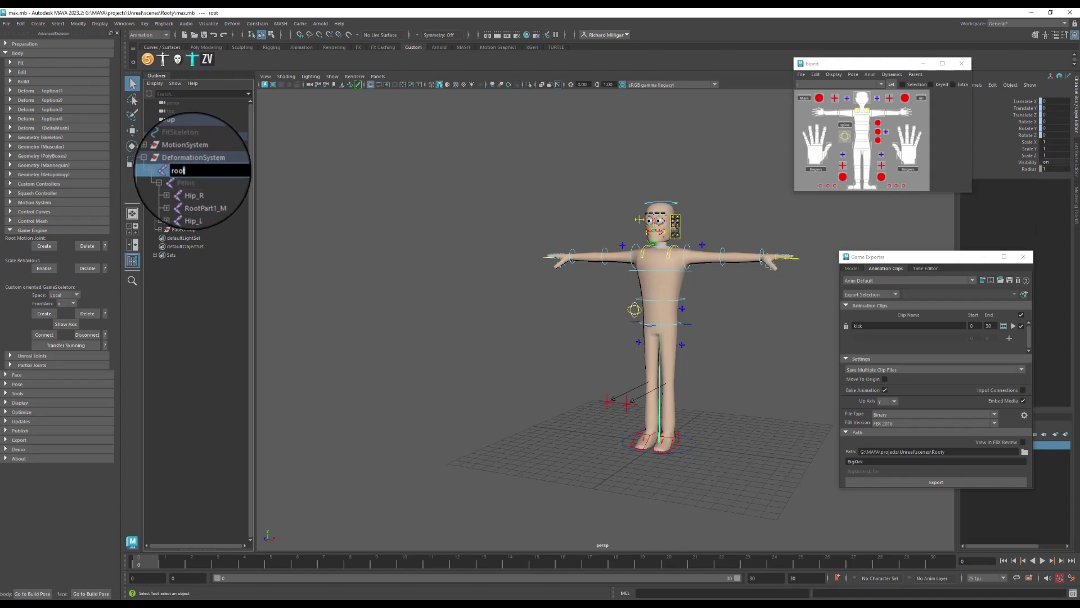
double_click(186, 179)
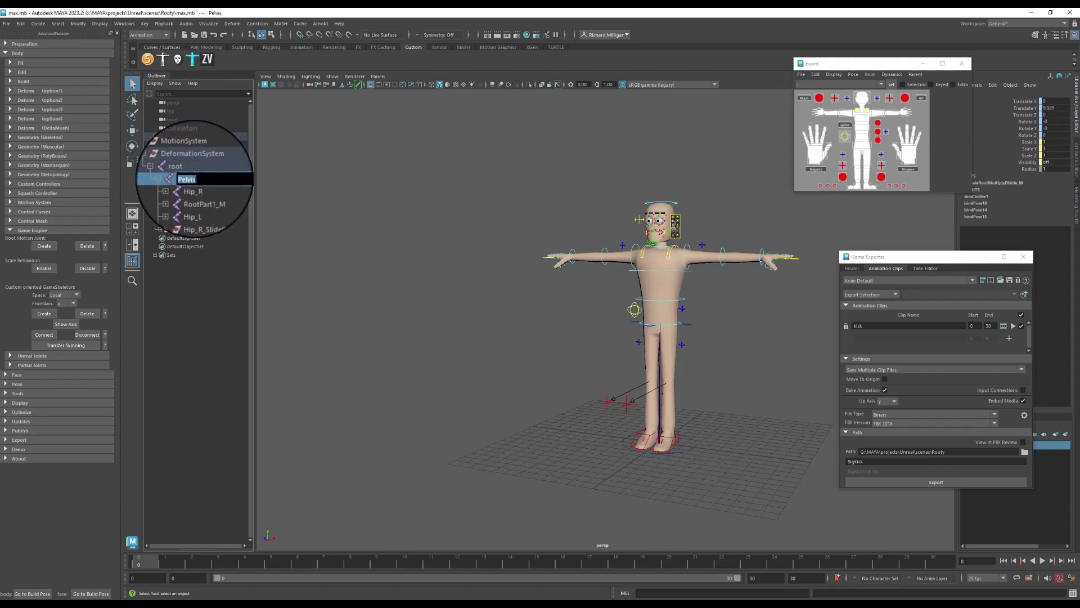
click(194, 168)
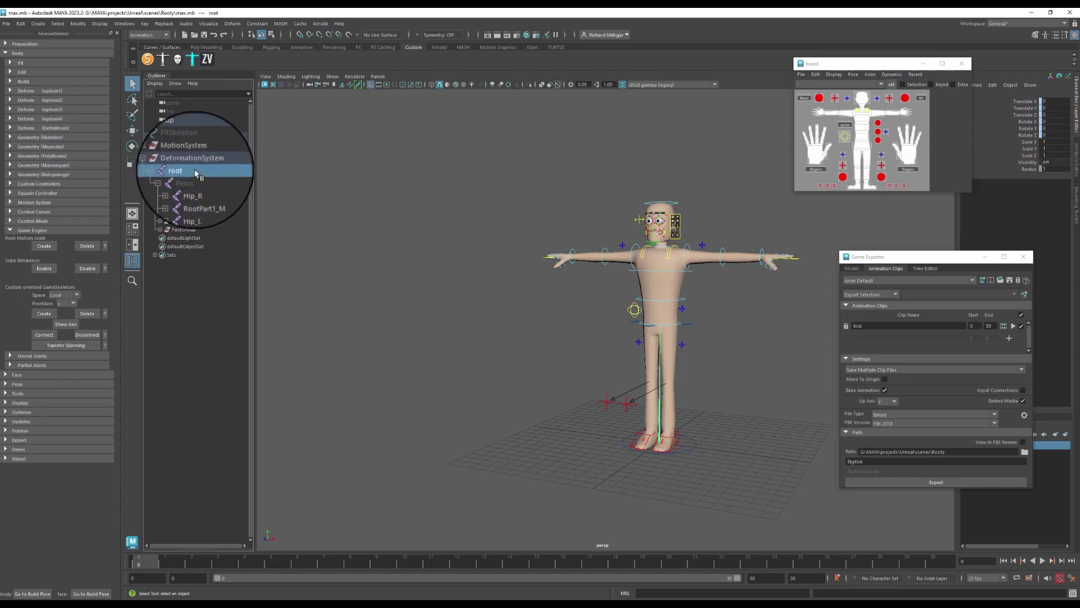
click(165, 170)
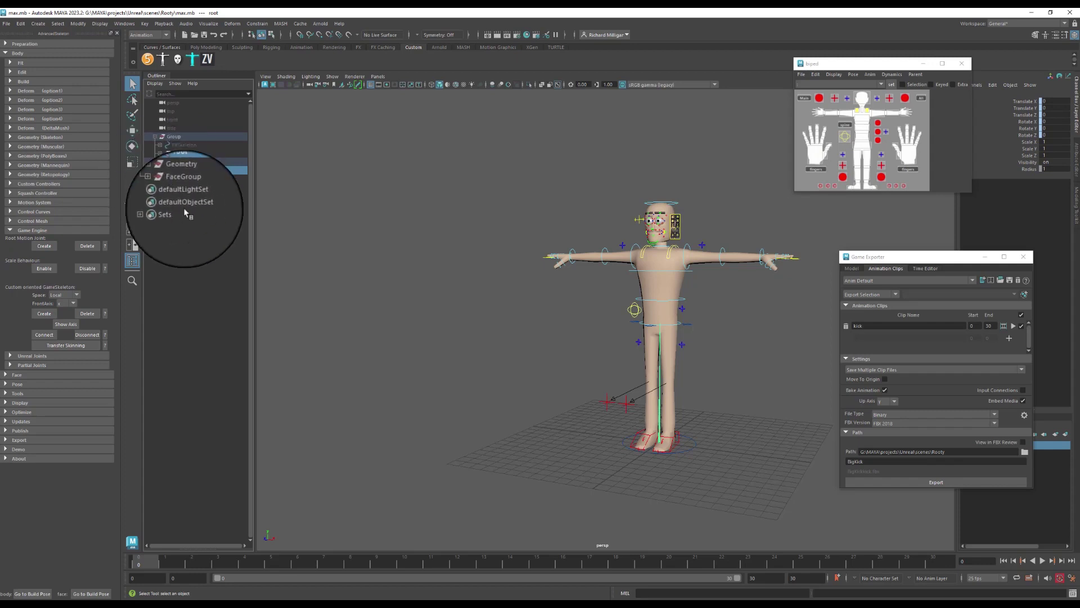
Clear the selection, move the Game Exporter lower, and scrub the timeline back to frame 0
click(205, 278)
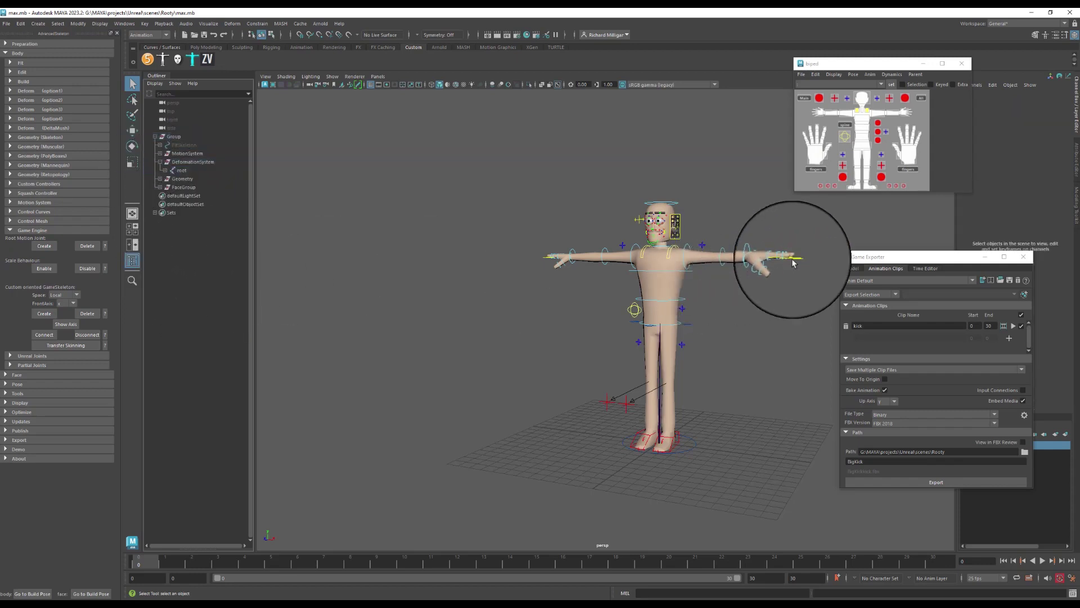
drag(861, 257, 863, 296)
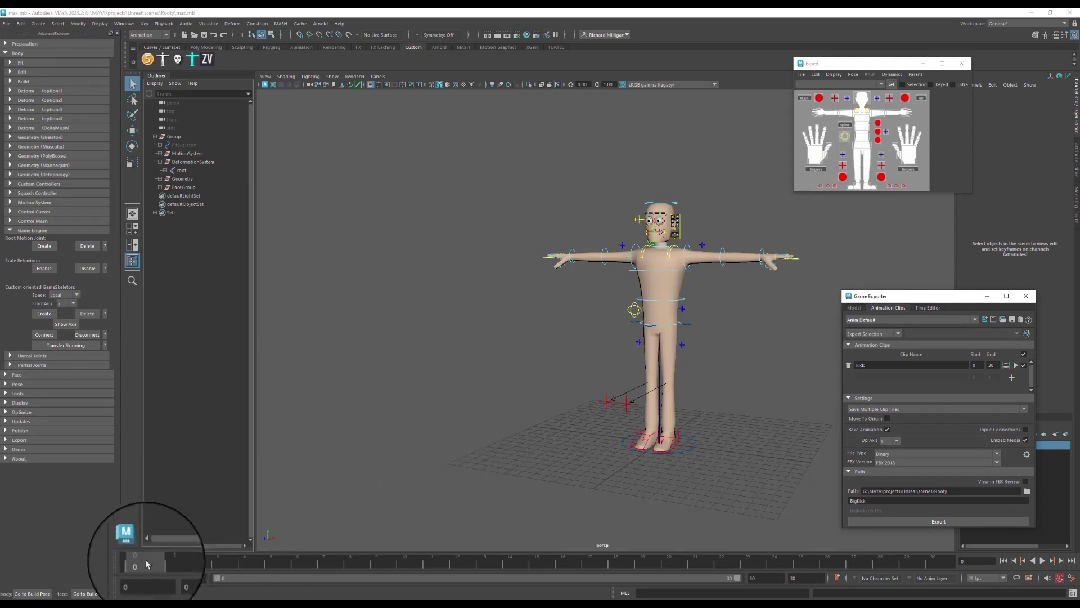
mouse_move(146, 563)
mouse_down()
mouse_move(590, 562)
mouse_move(145, 563)
mouse_up()
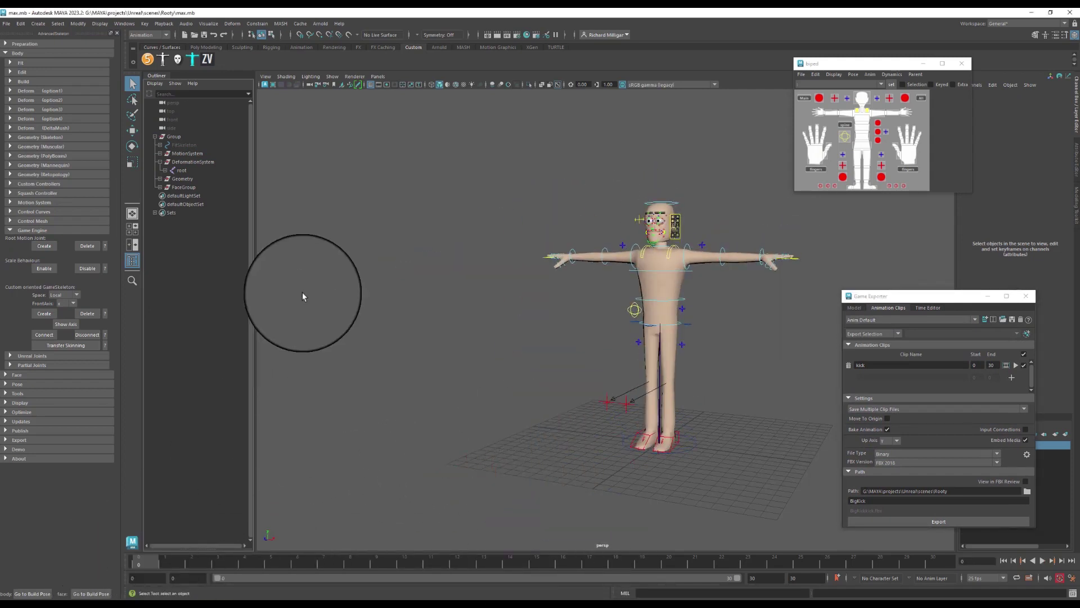
Step through MotionSystem, Geometry and FaceGroup in the Outliner to select the root joint
click(181, 170)
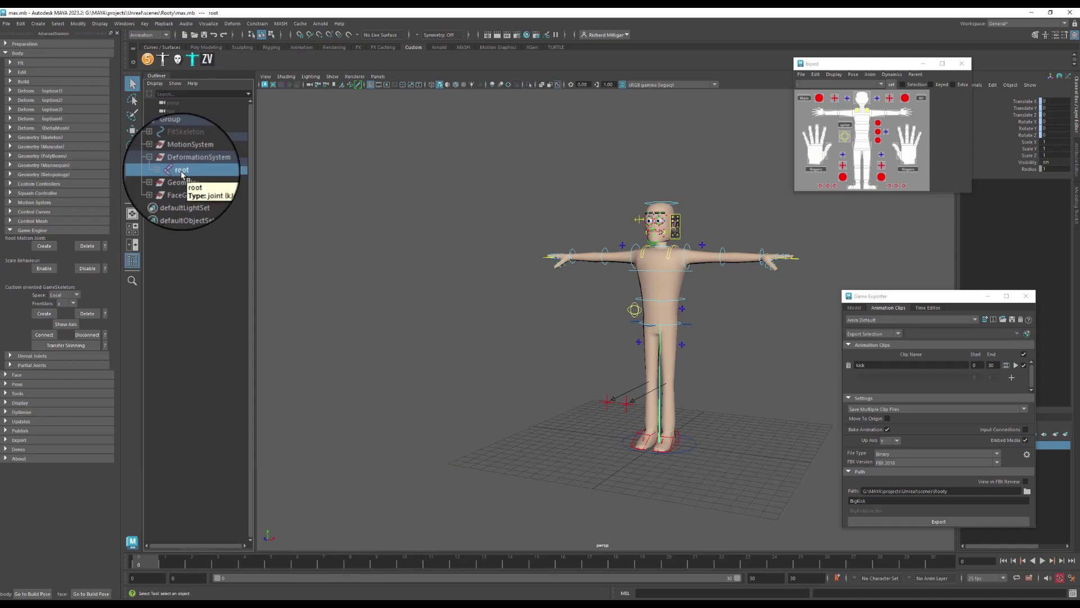
click(186, 150)
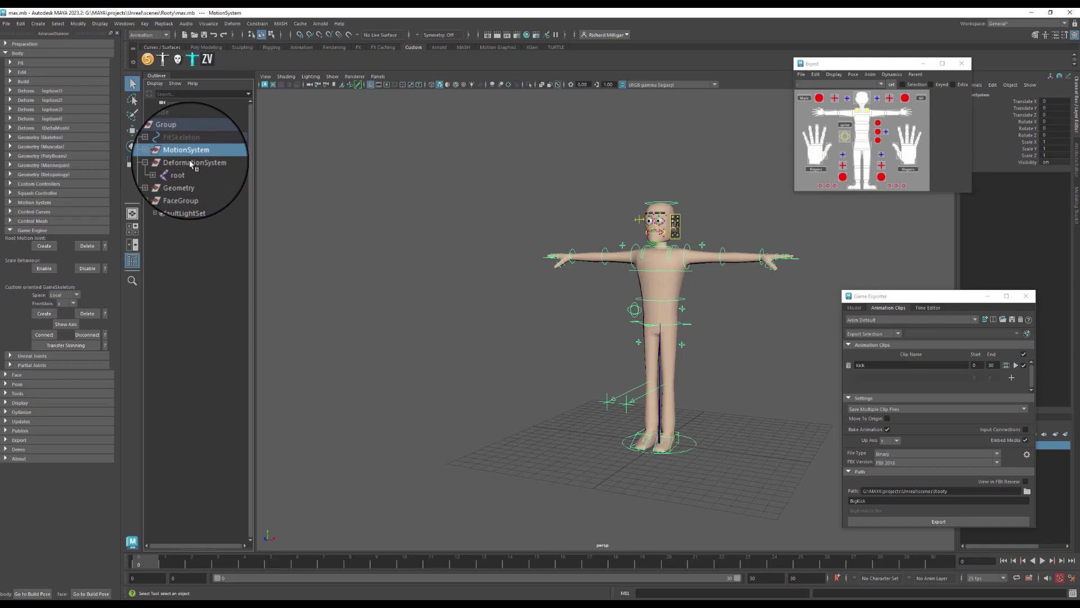
click(189, 160)
click(186, 178)
click(186, 187)
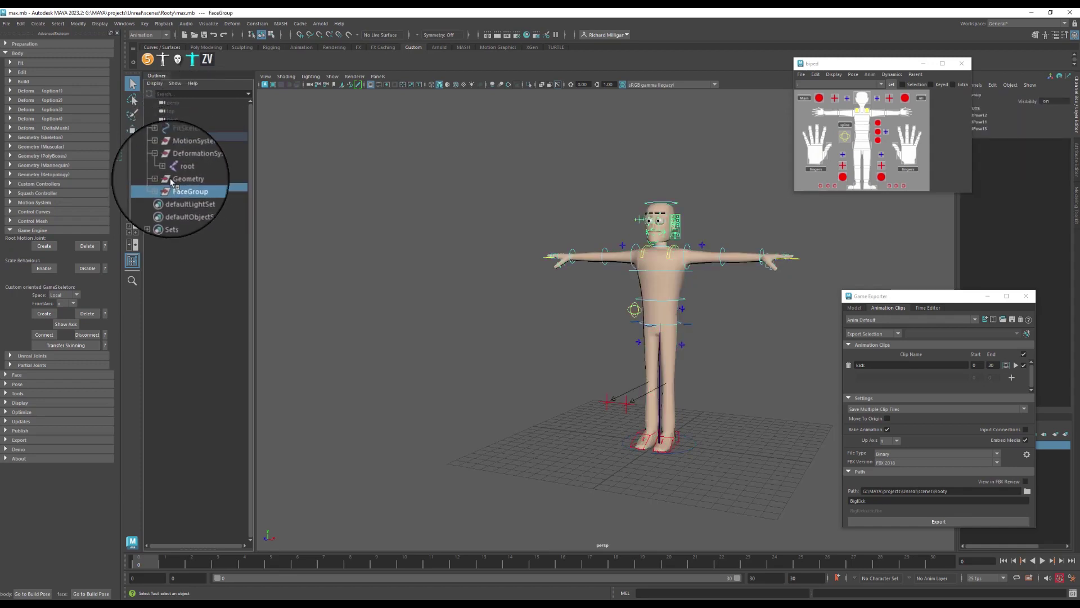
click(185, 170)
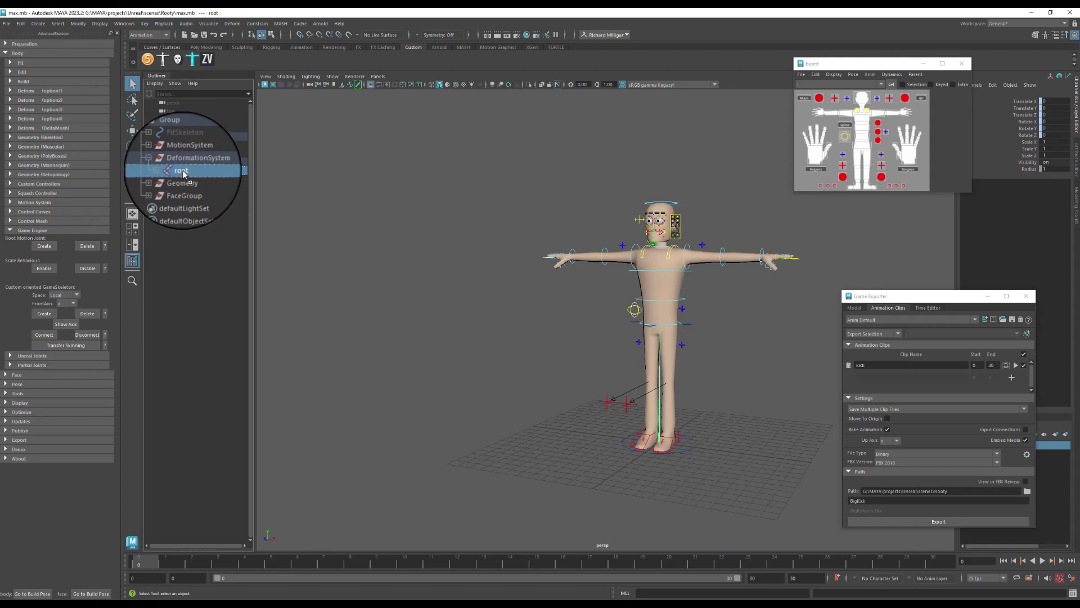
Move the root joint and the model:geo mesh out of Group to the scene's top level
drag(183, 173, 177, 230)
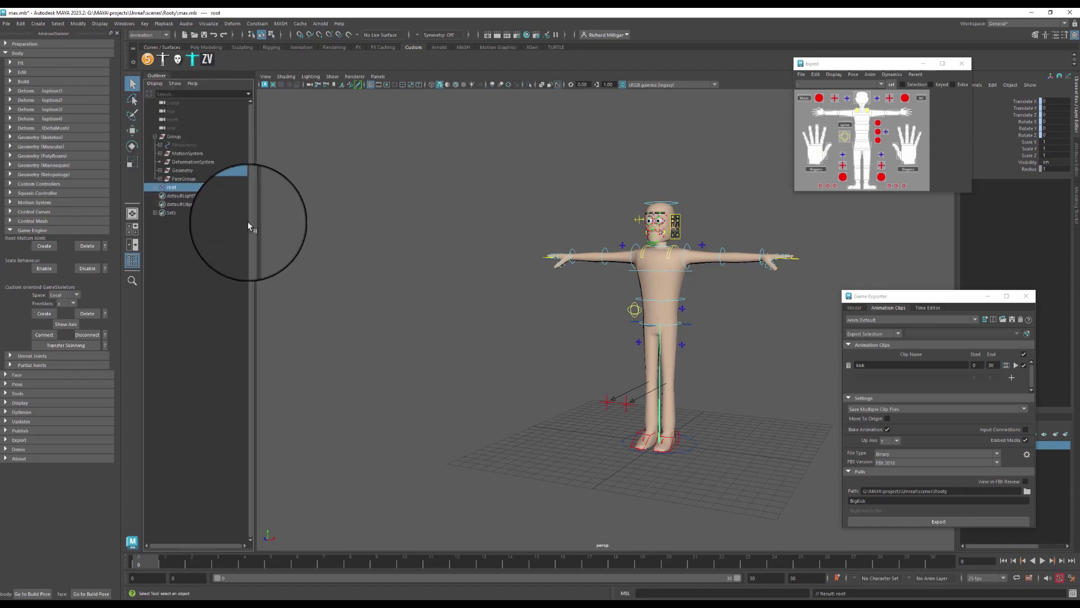
click(160, 170)
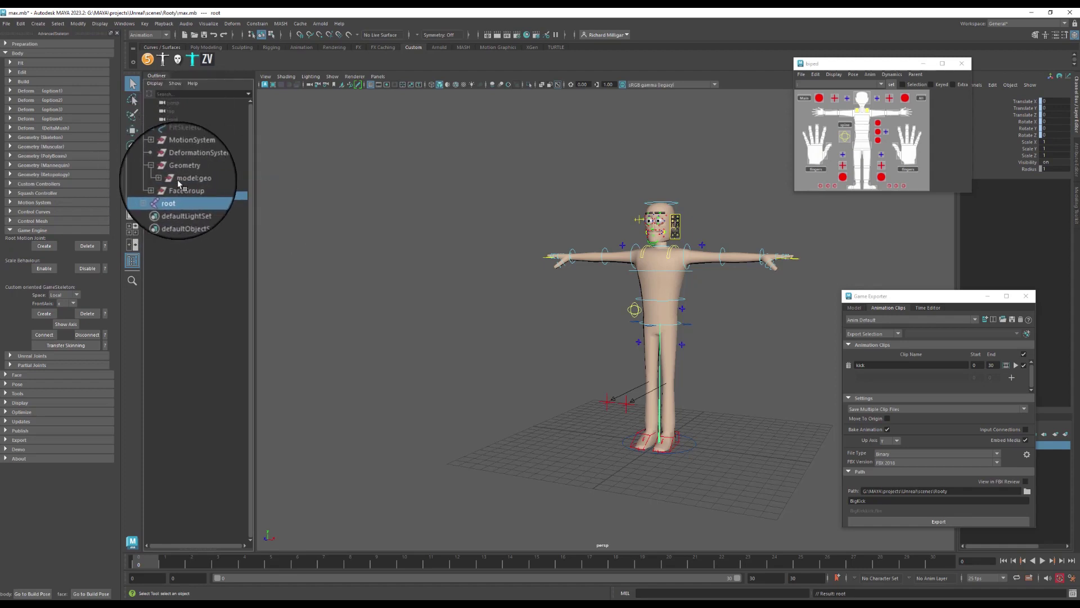
click(190, 180)
drag(190, 180, 189, 244)
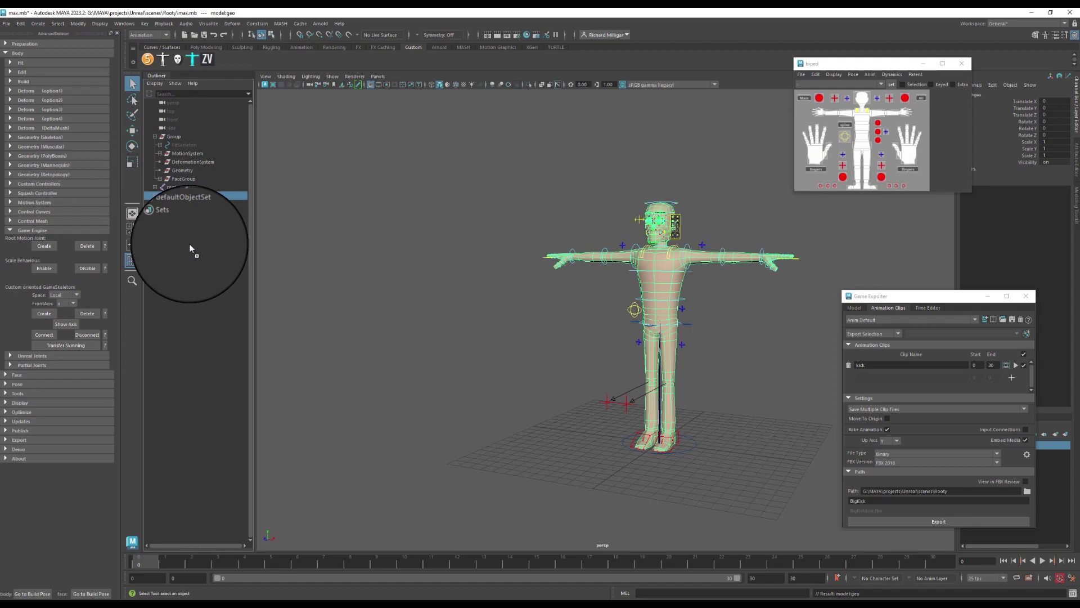
Reselect the root joint, now at the top level beside model:geo
click(181, 190)
click(178, 195)
click(175, 187)
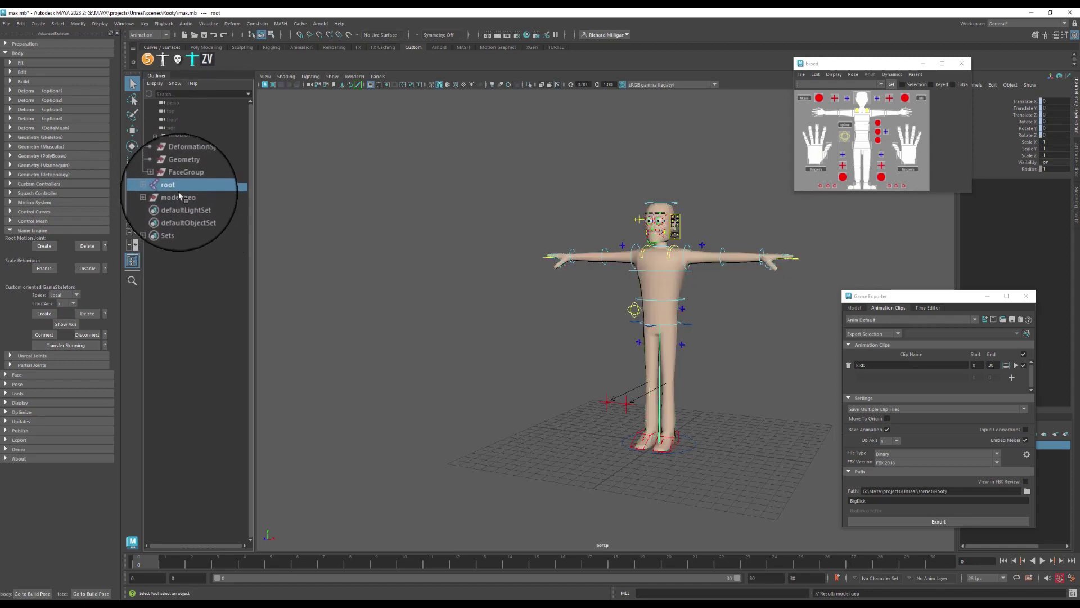
click(179, 195)
click(175, 187)
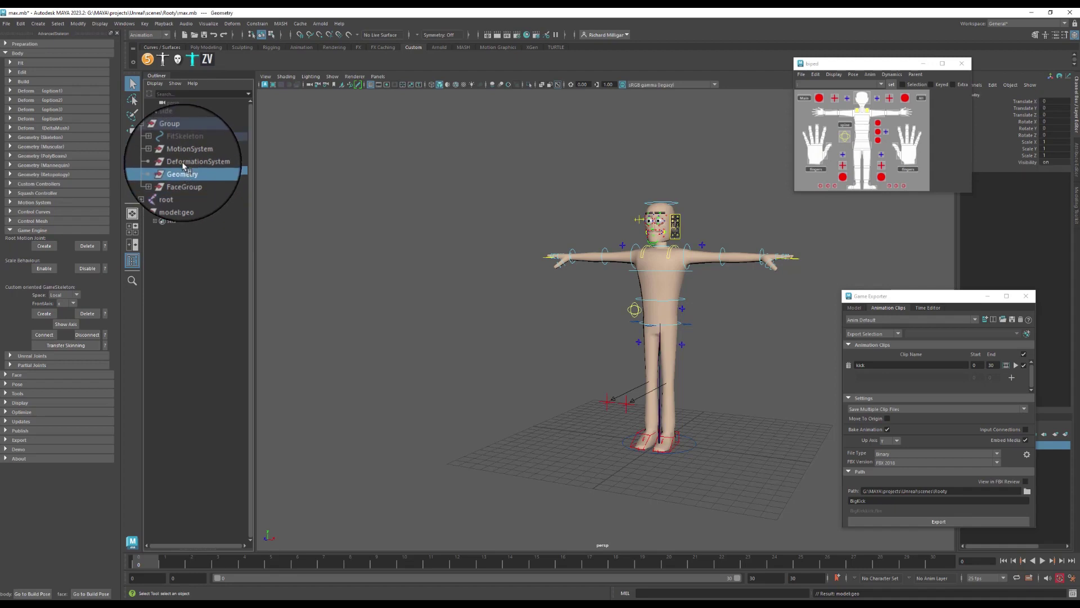
click(180, 152)
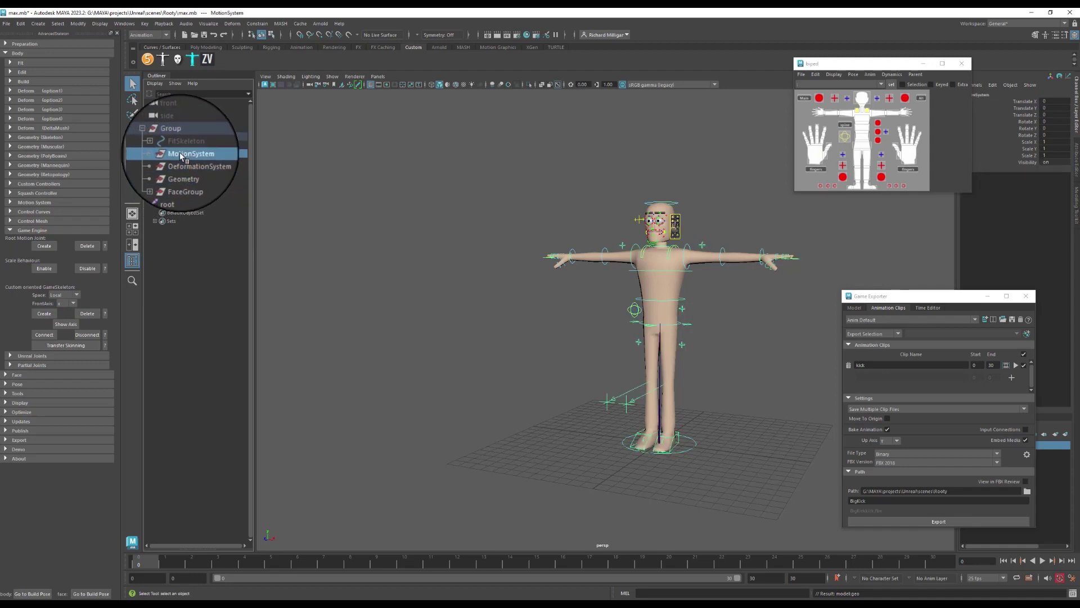
click(188, 177)
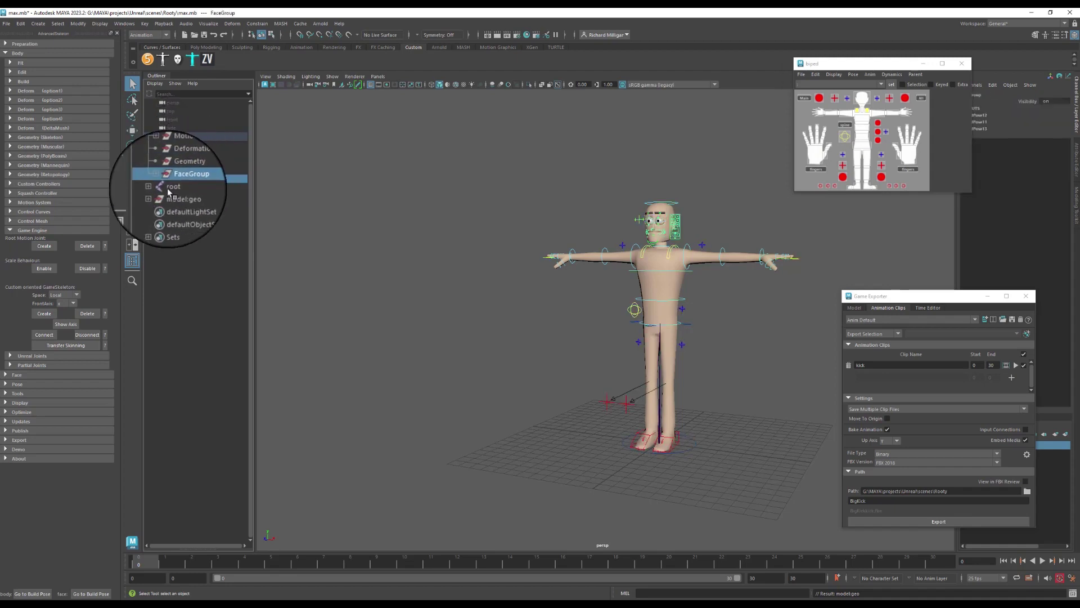
click(169, 190)
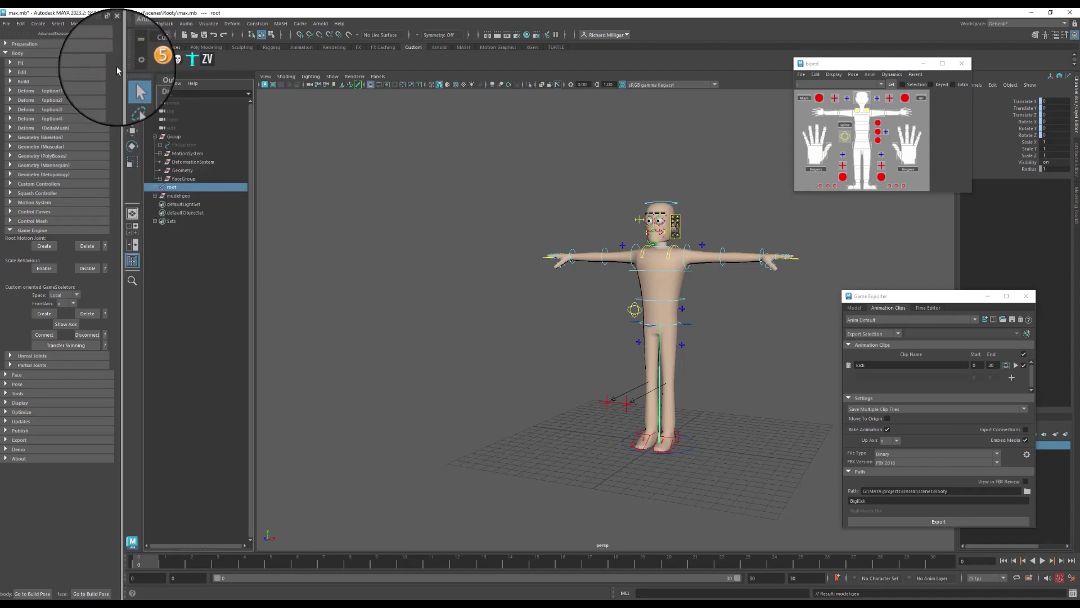
With the Animation menu set active, open the Key > Bake Simulation options
click(138, 35)
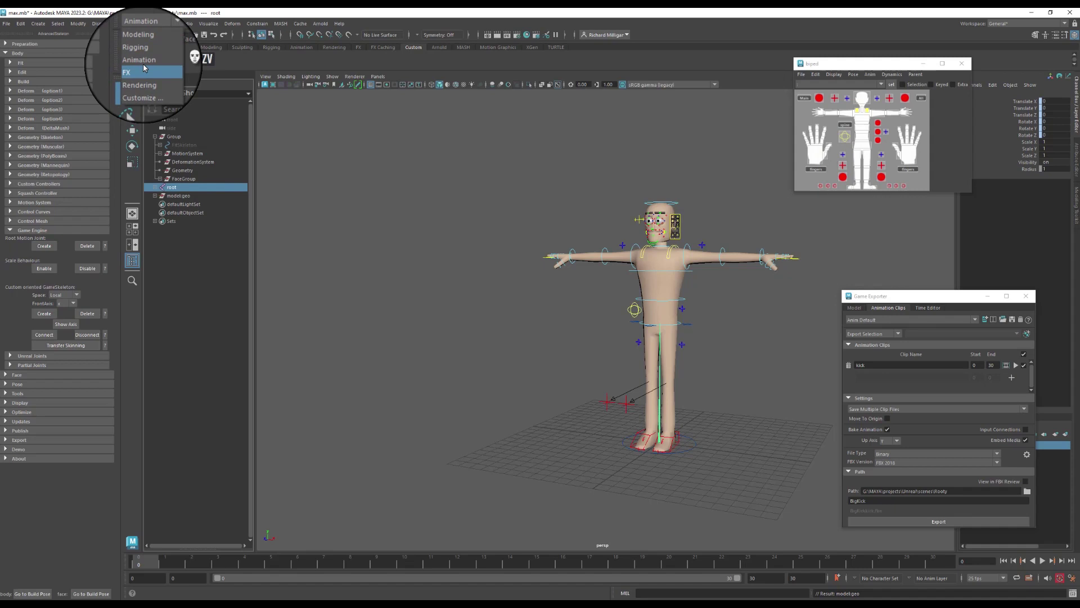
click(140, 60)
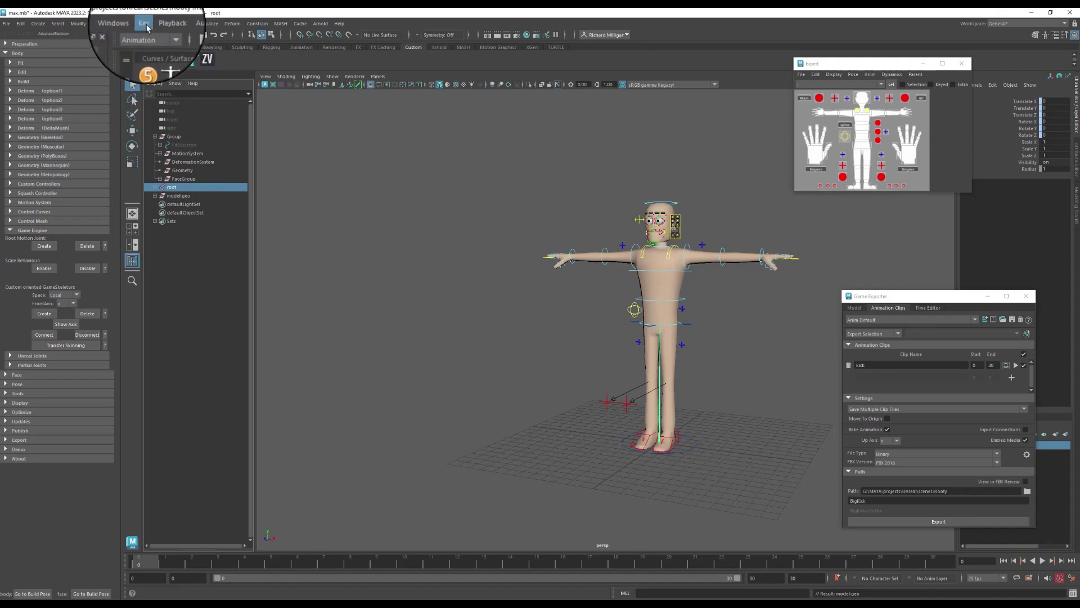
click(145, 24)
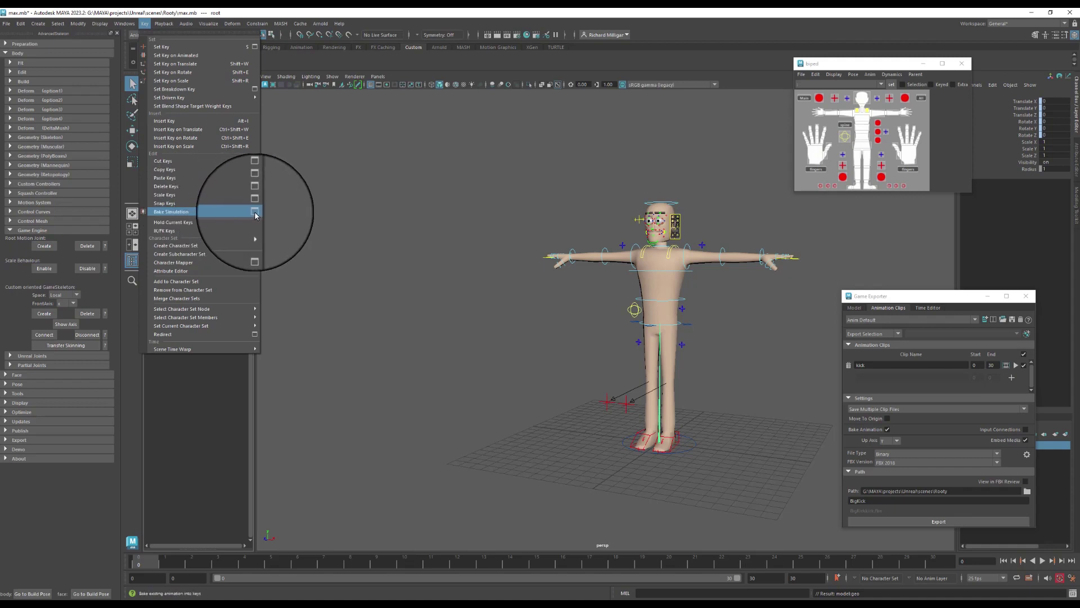
click(255, 212)
drag(669, 110, 332, 66)
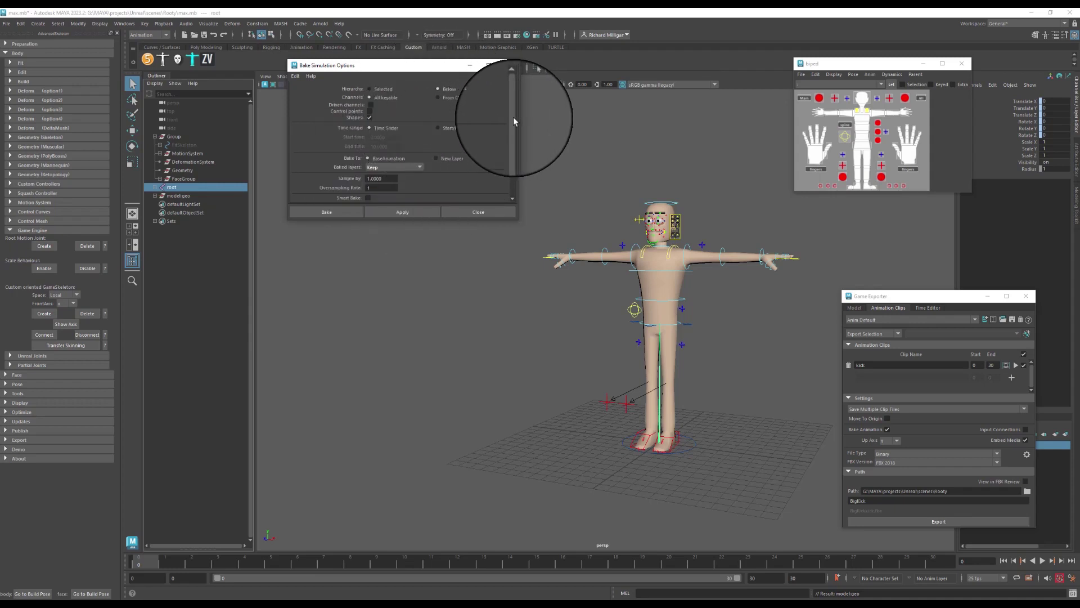
Bake the animation onto the root skeleton and scrub the 0–30 kick to check the keys
drag(513, 120, 512, 173)
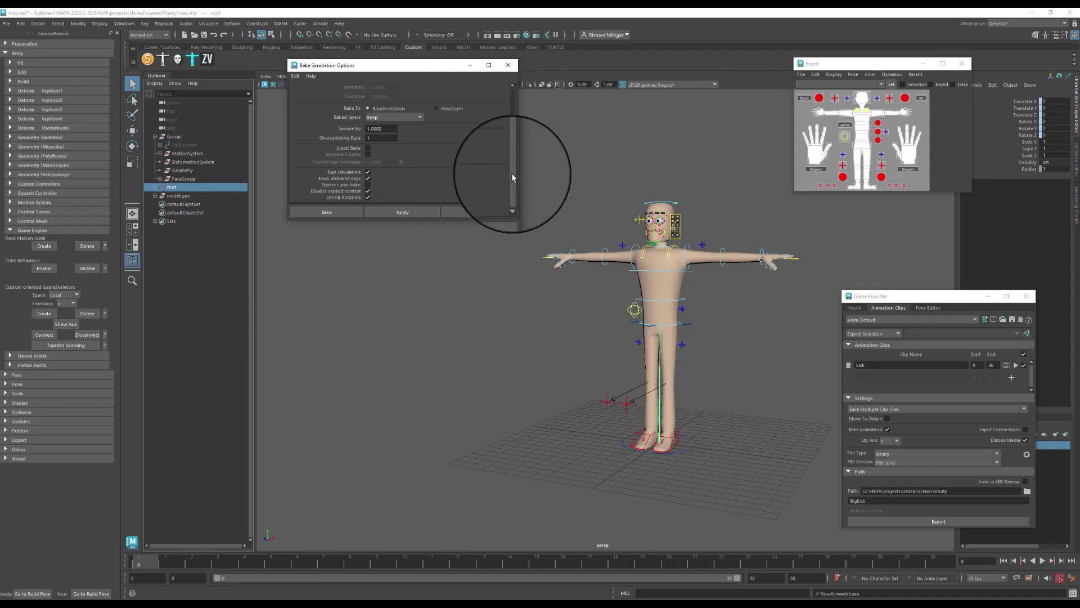
click(339, 217)
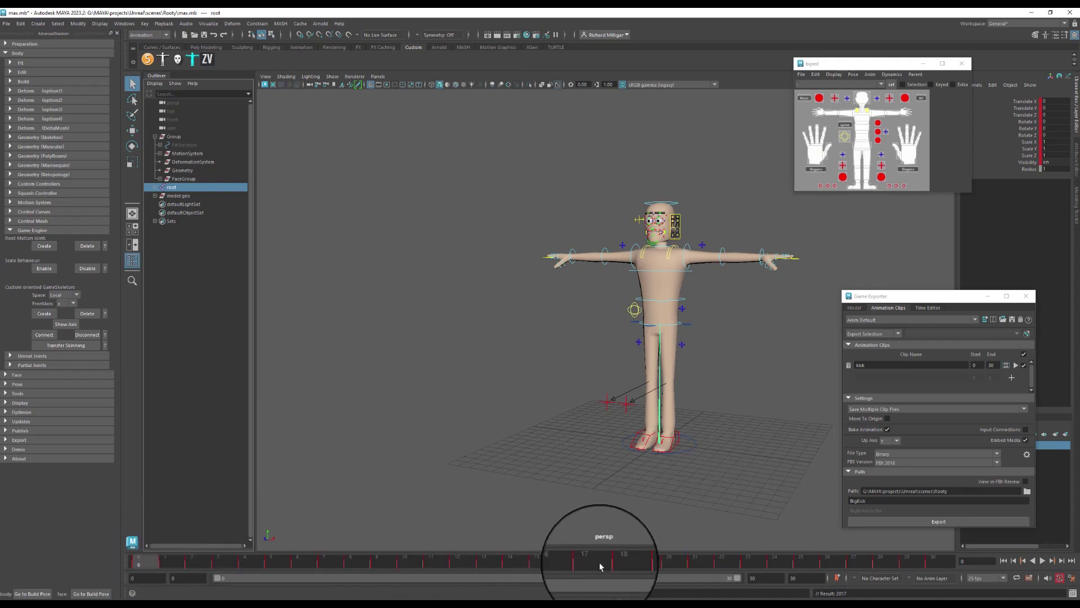
drag(872, 298, 853, 231)
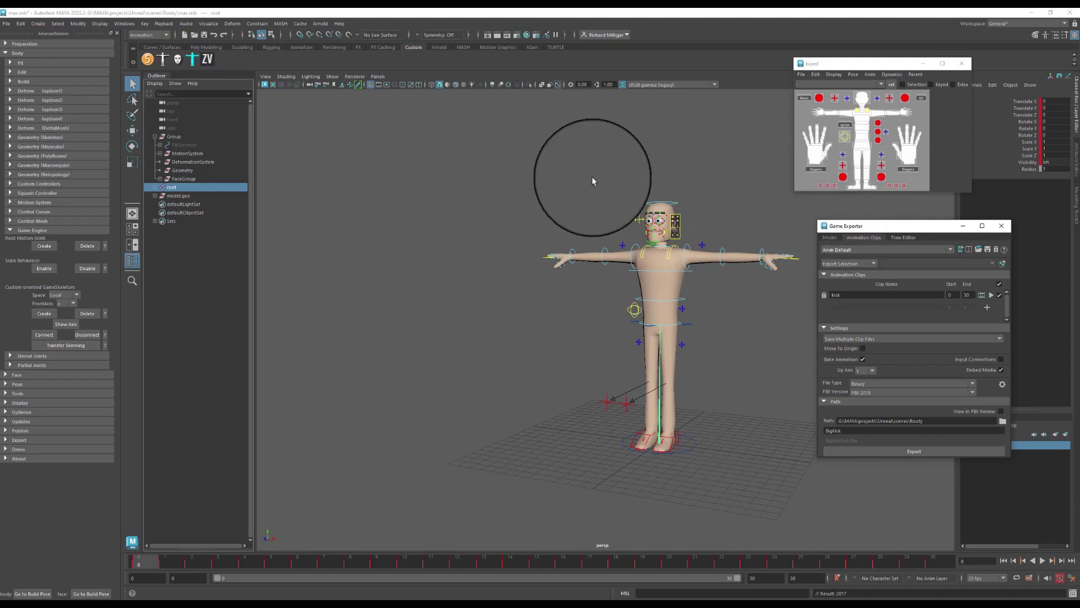
drag(208, 561, 144, 588)
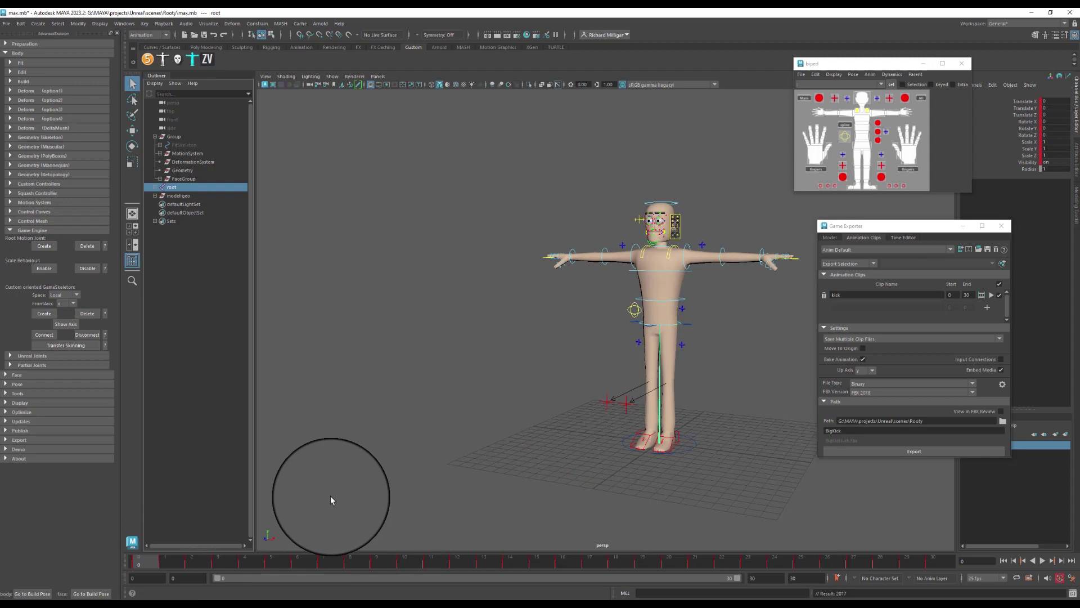
Delete FaceGroup, Geometry, DeformationSystem, MotionSystem and FitSkeleton one by one, then select the leftover Group
click(184, 179)
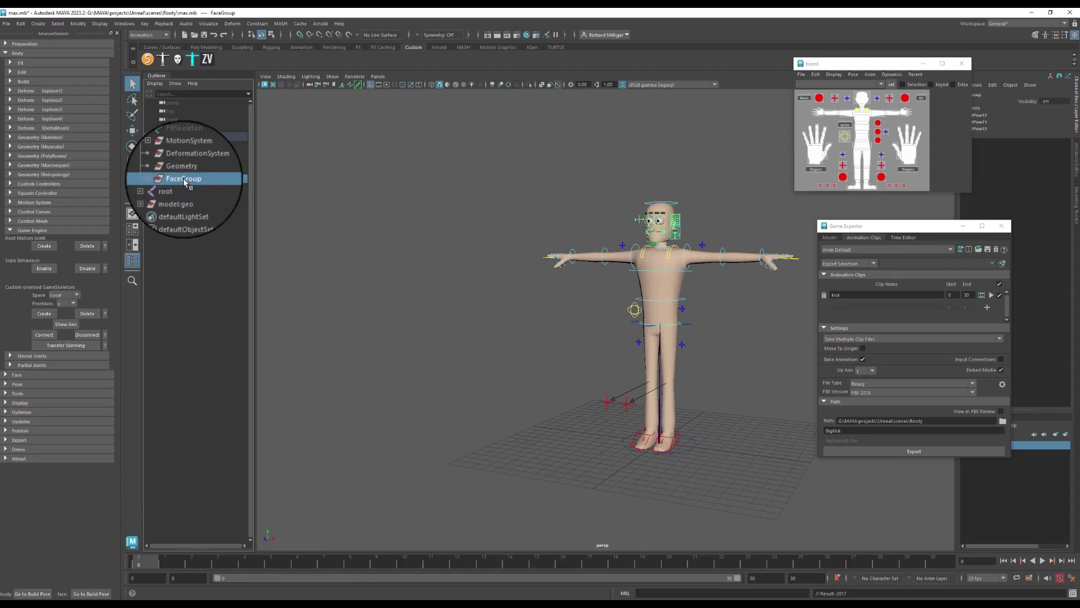
key(Delete)
click(181, 170)
key(Delete)
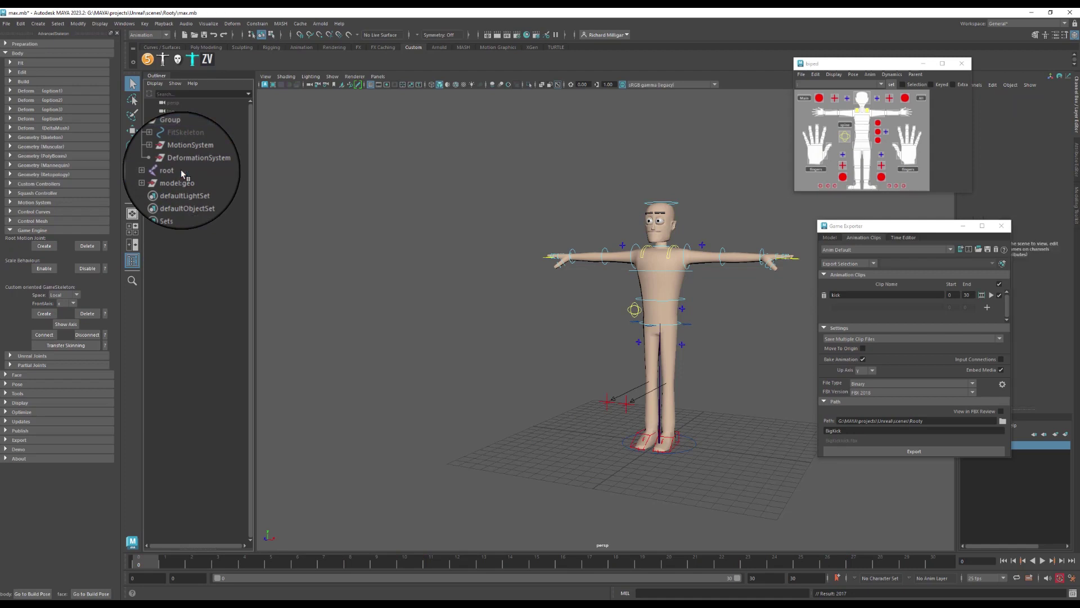
click(183, 162)
key(Delete)
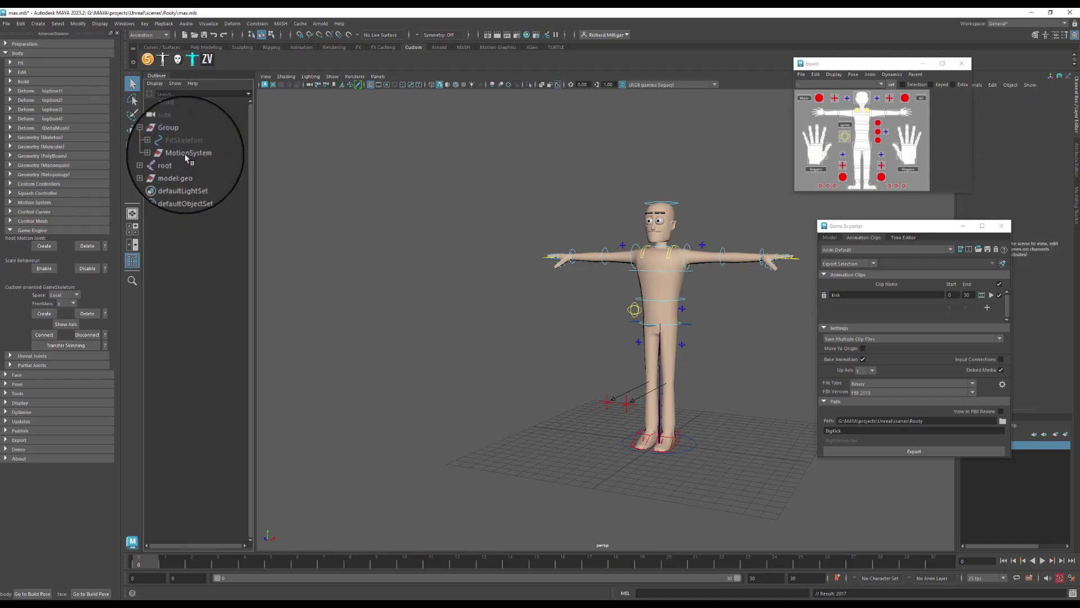
click(185, 154)
key(Delete)
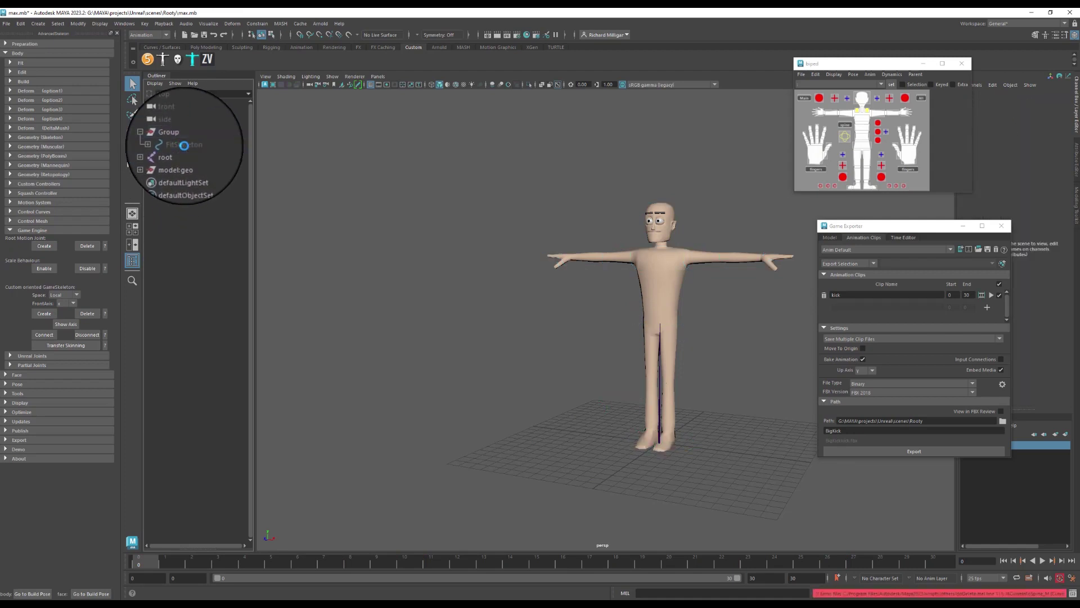
click(184, 145)
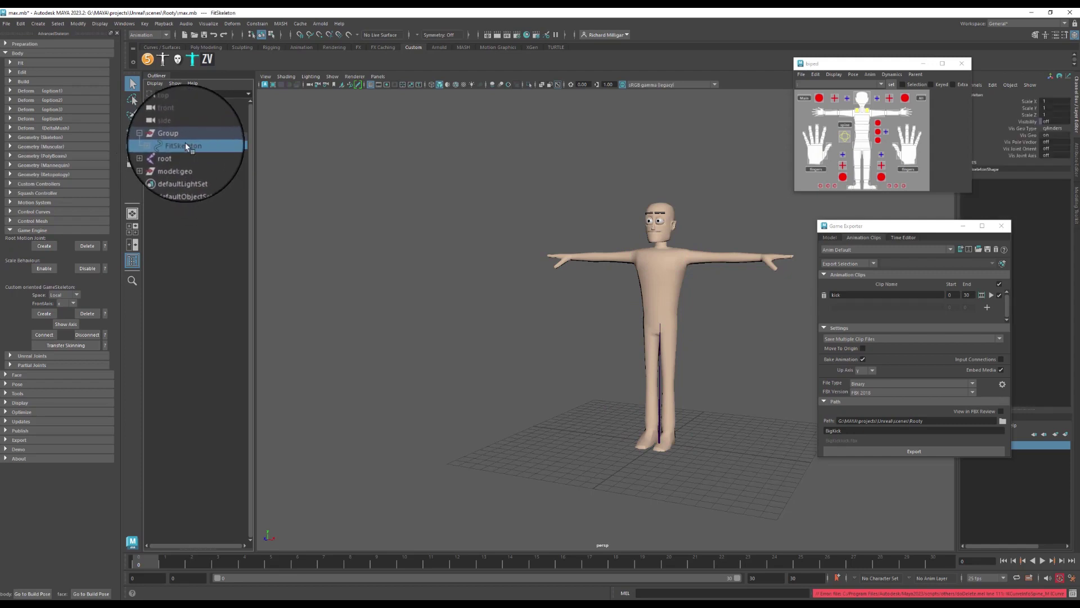
key(Delete)
click(176, 137)
Delete the leftover Group and play back the kick to confirm it still animates
key(Delete)
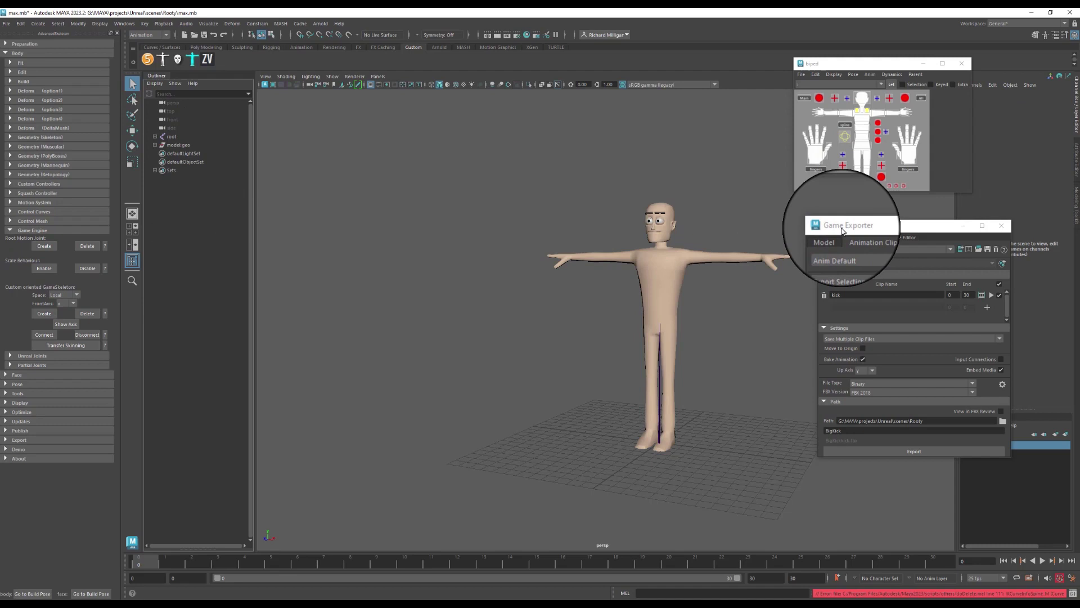
click(542, 326)
key(alt+v)
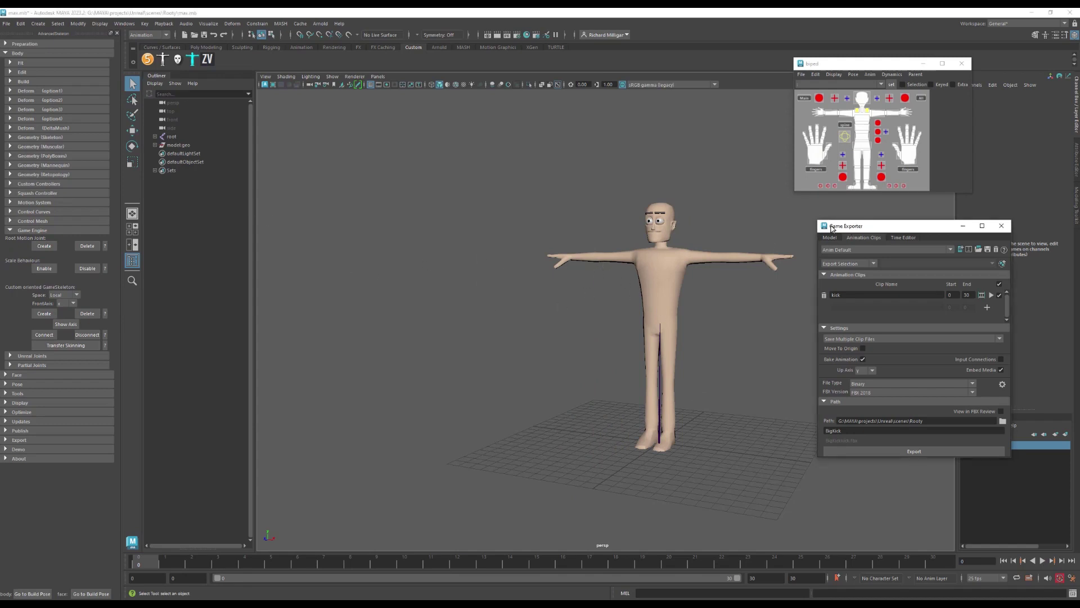
drag(832, 227, 319, 94)
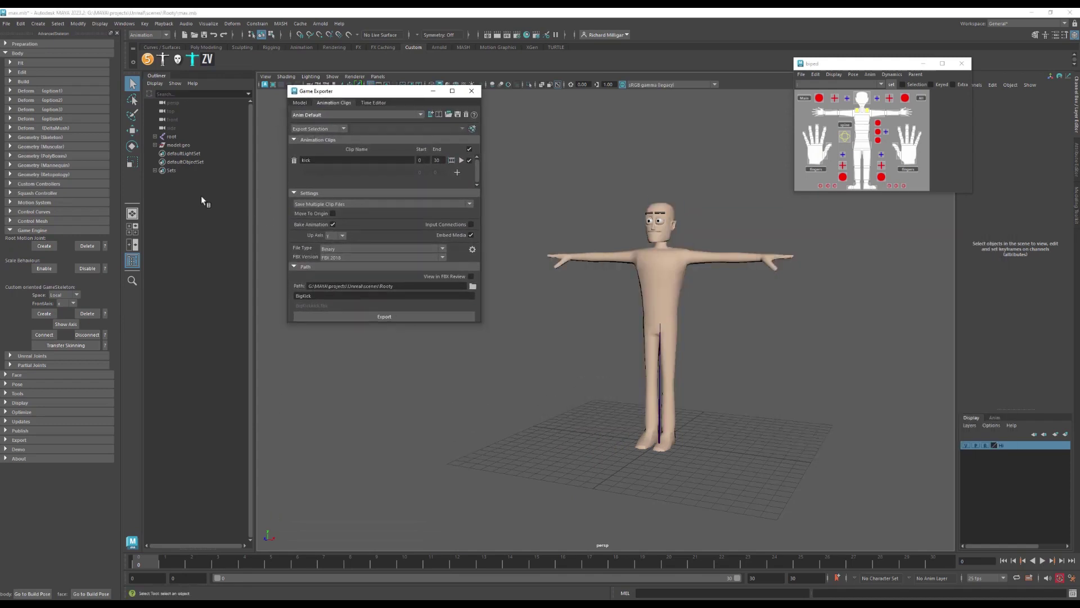
Select root and model:geo with their full hierarchy via Select > Hierarchy
click(171, 137)
ctrl+click(179, 146)
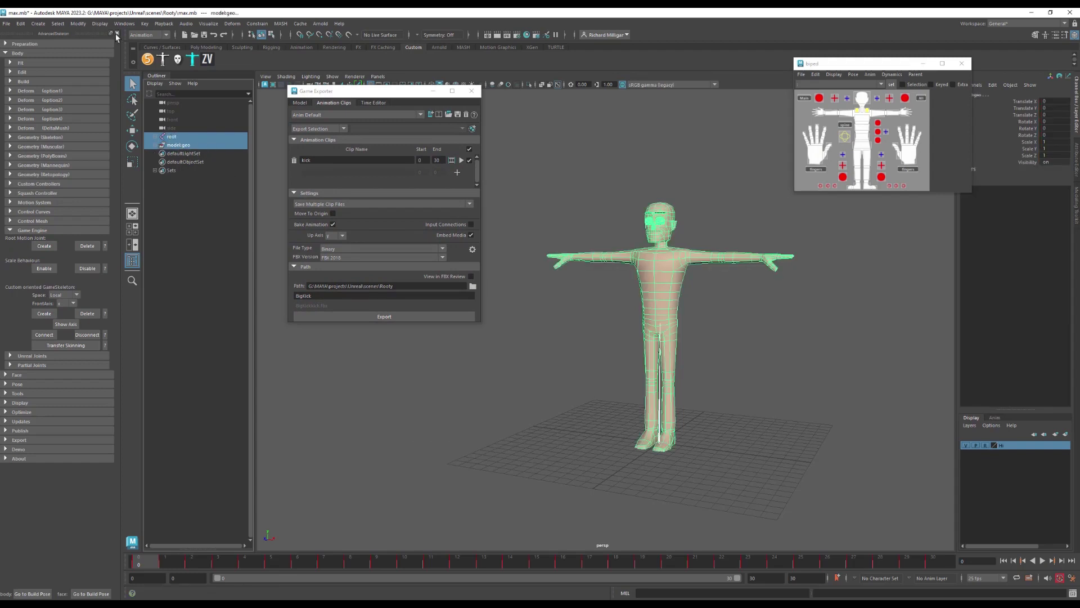
click(58, 23)
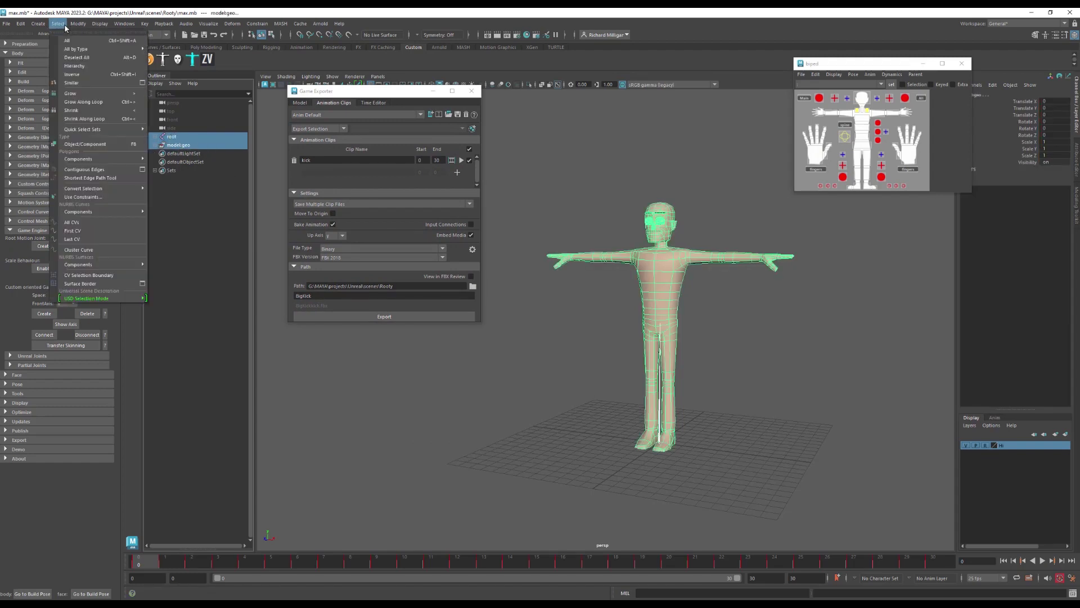
click(72, 66)
drag(311, 94, 283, 83)
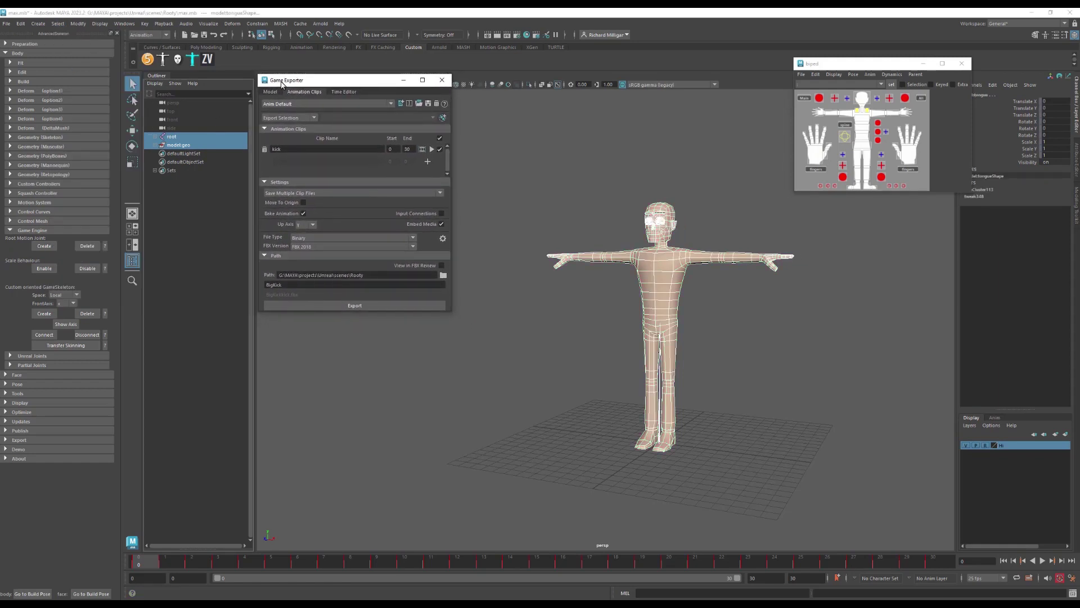
Bring up the Game Exporter and review its tabs, ending on the Model export settings
click(271, 92)
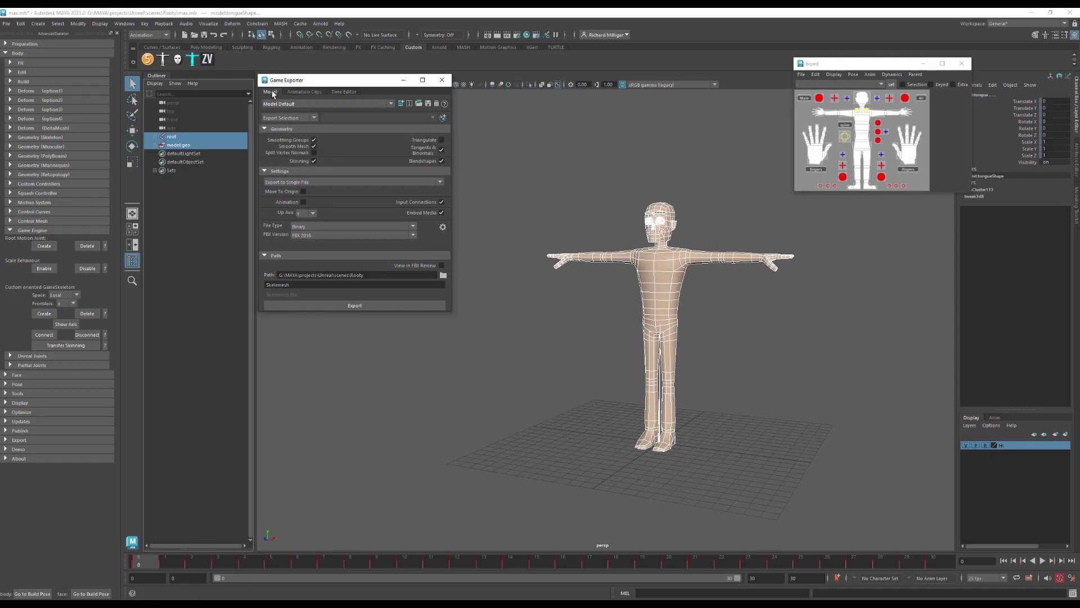
drag(278, 82, 299, 113)
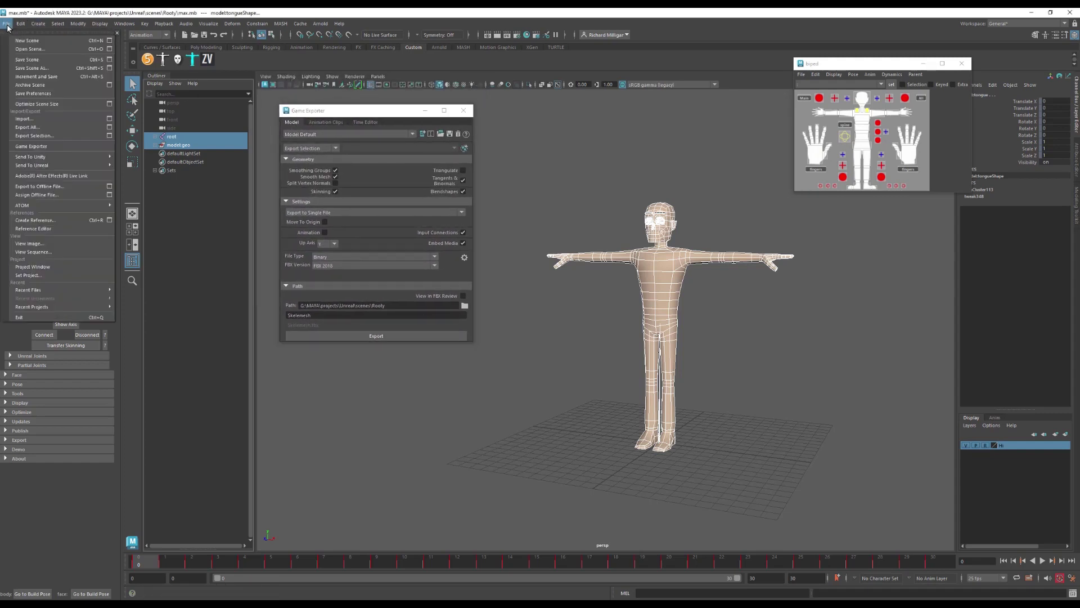
click(31, 146)
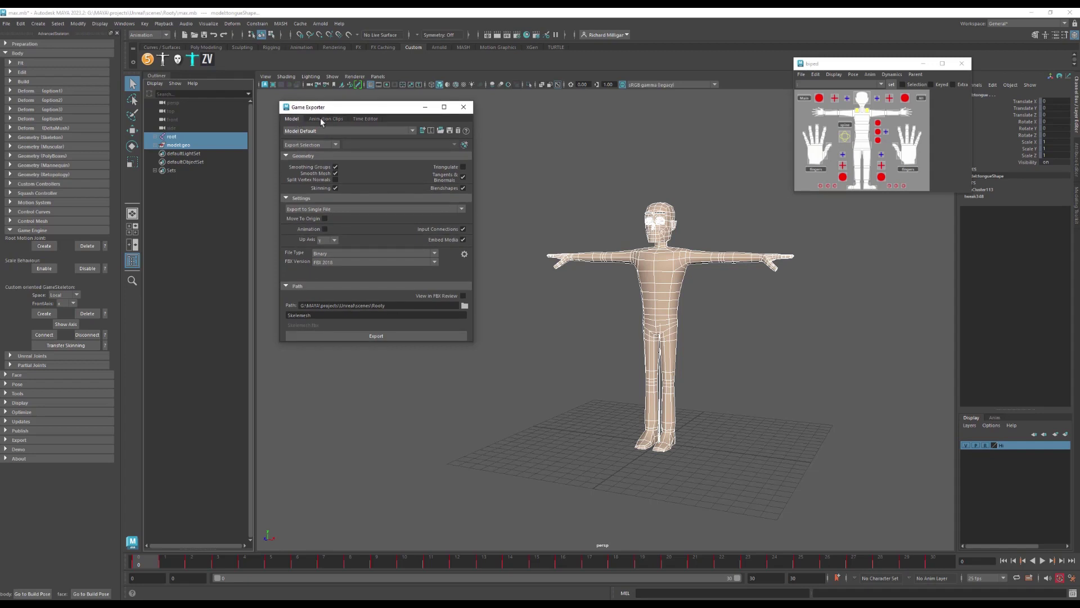
click(322, 119)
click(363, 119)
click(325, 118)
click(302, 119)
Set the Rooty scenes Path folder and export Skelemesh.fbx, replacing the earlier file
click(464, 307)
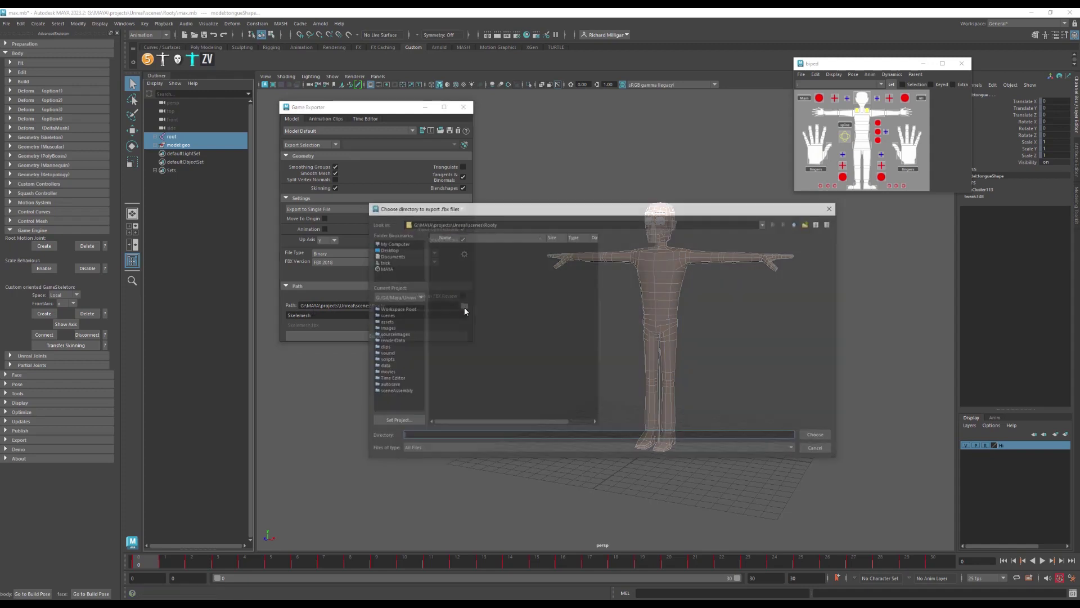
click(818, 437)
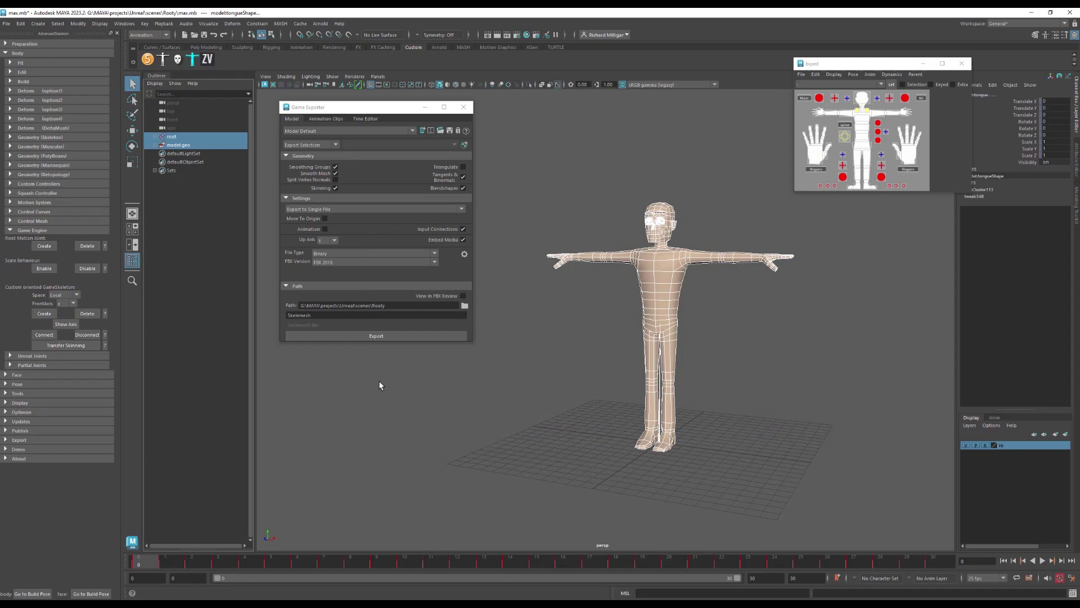
click(344, 336)
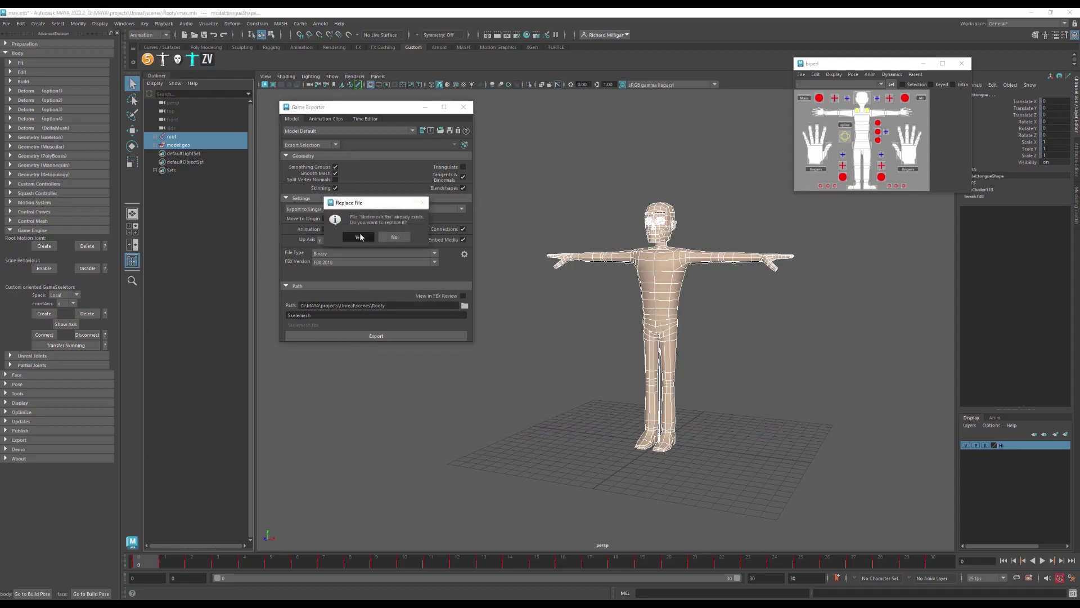
click(359, 237)
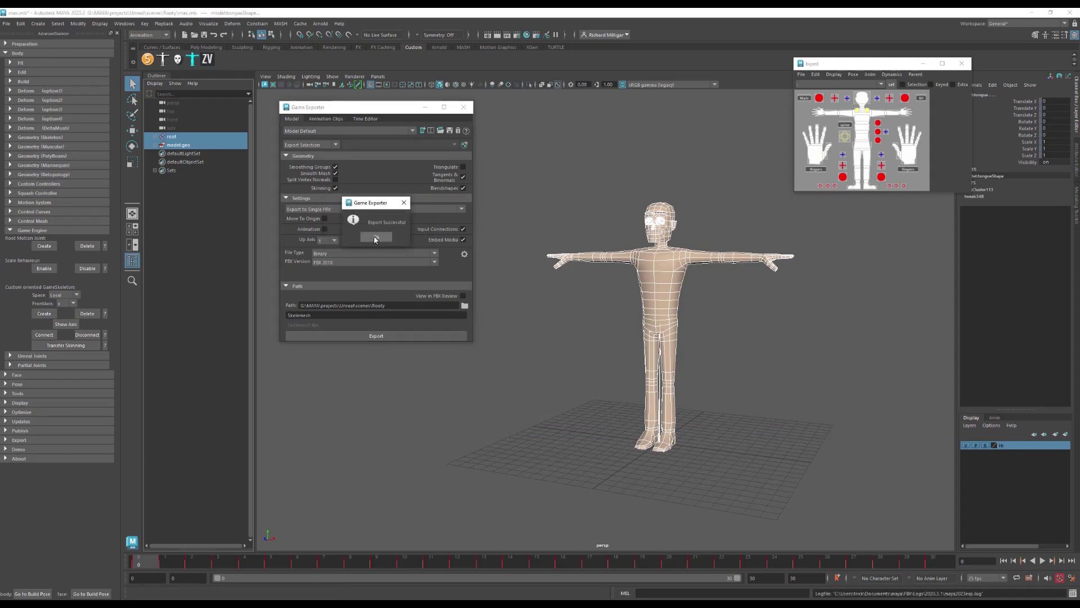
click(375, 237)
Switch to the Animation Clips tab and select the whole root joint hierarchy
click(332, 119)
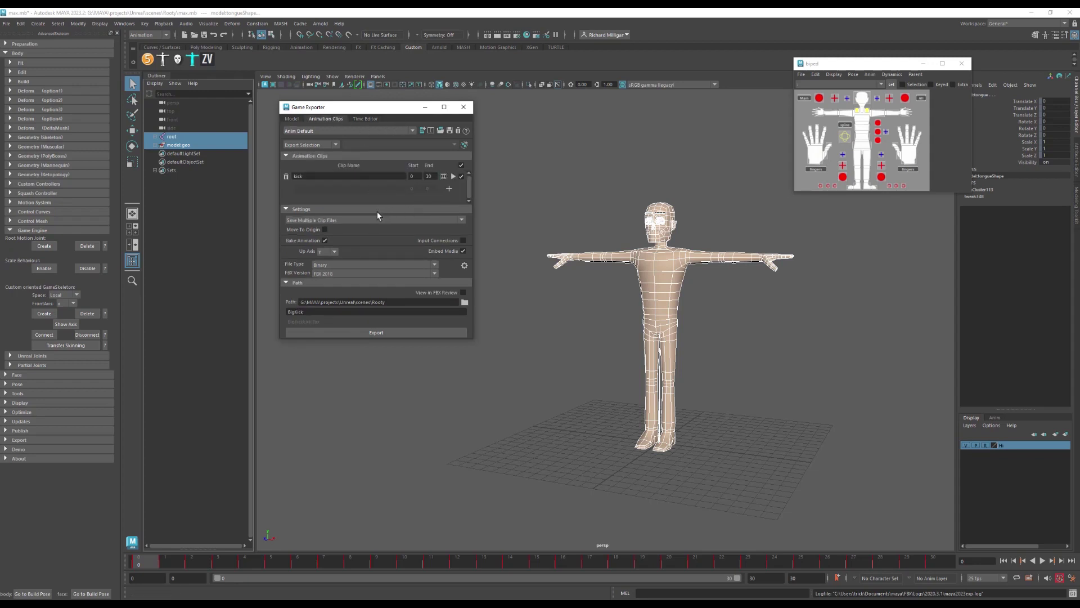
click(172, 137)
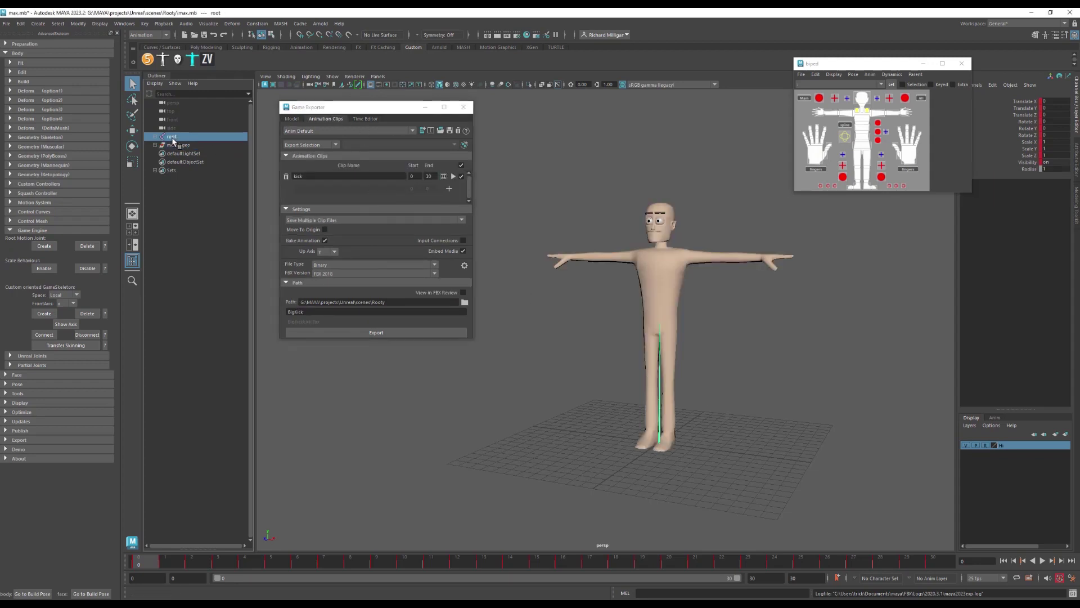
click(58, 24)
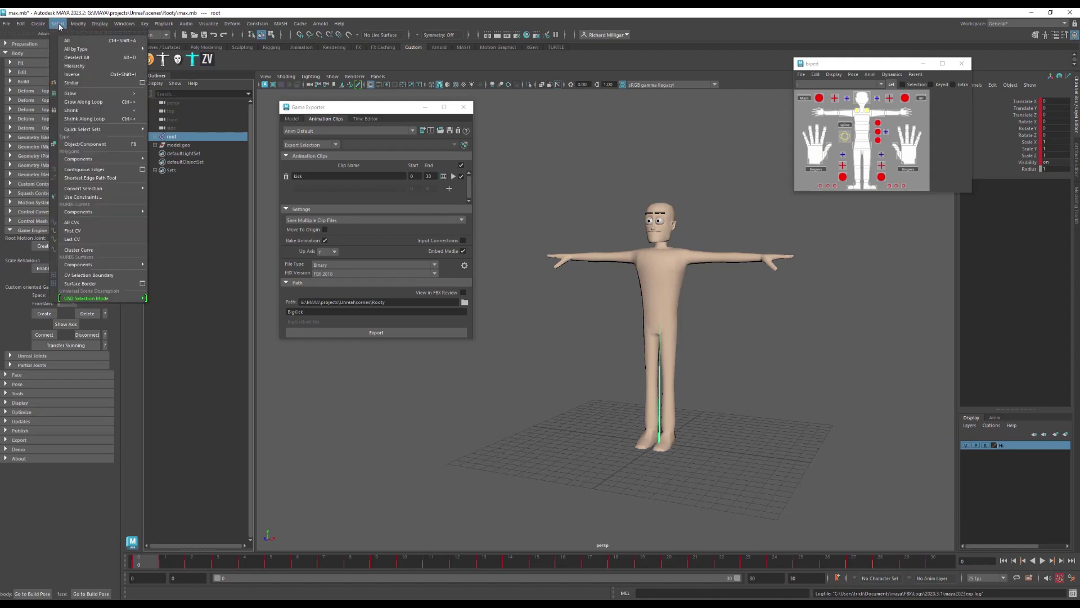
click(74, 63)
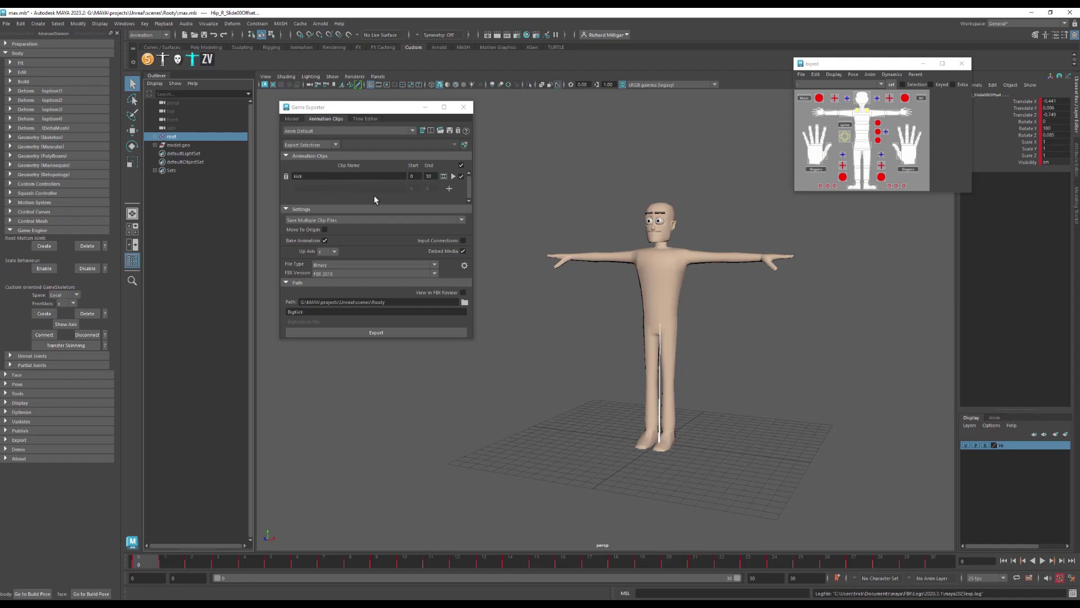
Add a second clip ending at frame 45, then delete it, keeping only the 0–30 kick clip
click(449, 190)
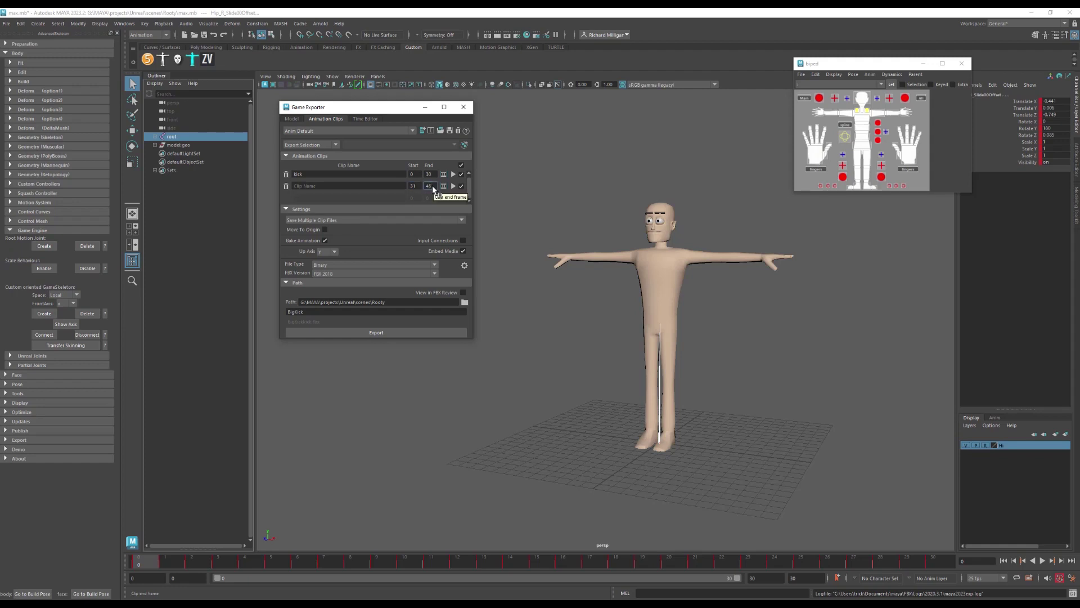
key(Return)
click(286, 185)
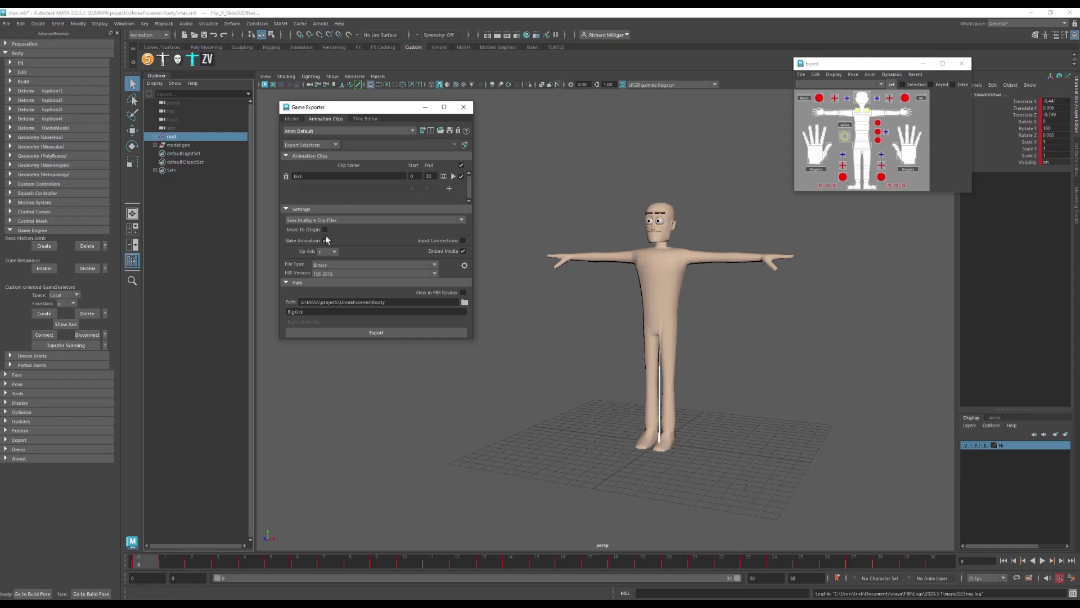
click(316, 173)
Reselect the hierarchy, export the kick clip over the existing BigKick FBX, and minimize the exporter
click(57, 23)
mouse_move(101, 54)
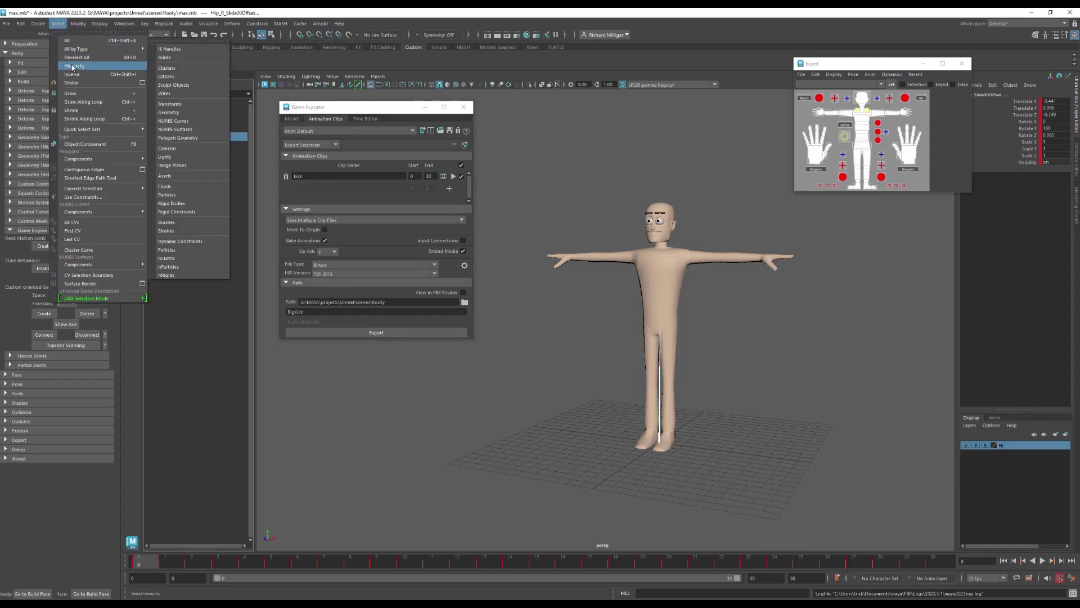
click(181, 187)
click(367, 333)
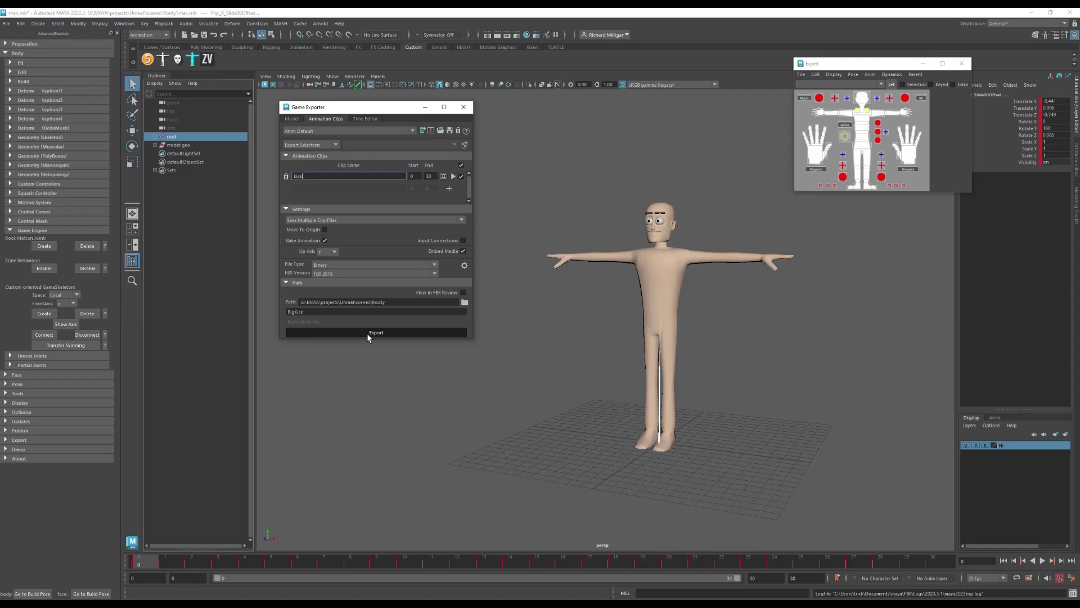
click(357, 236)
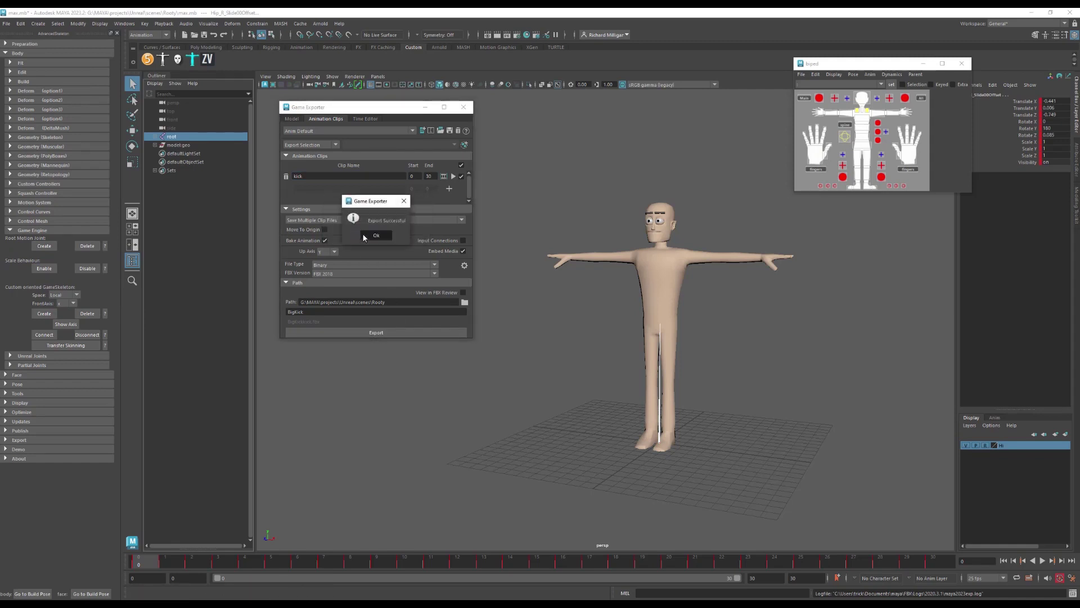
click(375, 234)
click(426, 107)
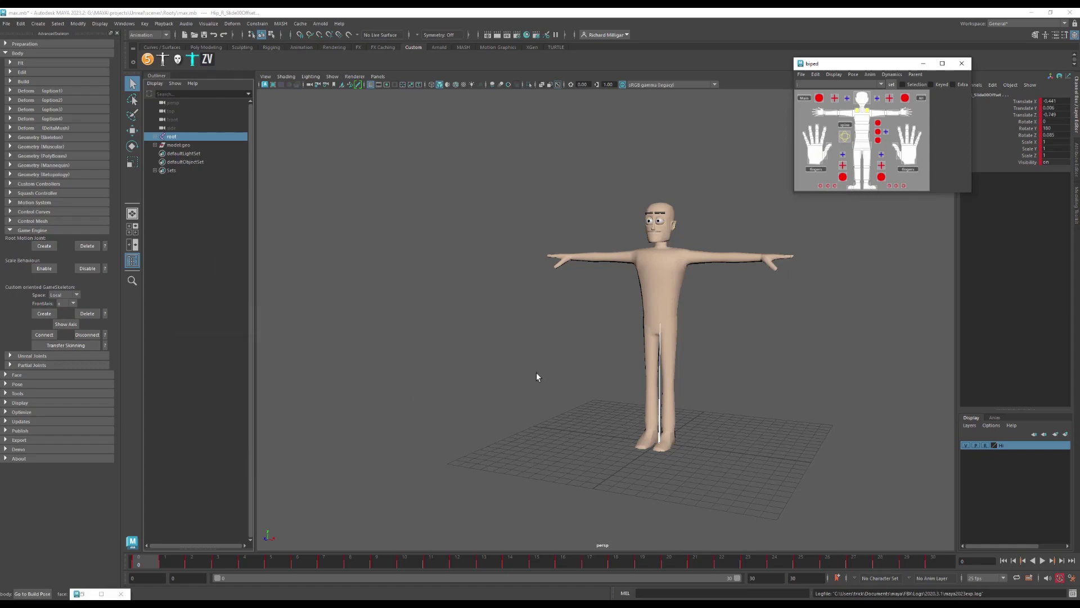
Drag Skelemesh.fbx into Characters/root and import it as a skeletal mesh with Import Animations off
click(1031, 13)
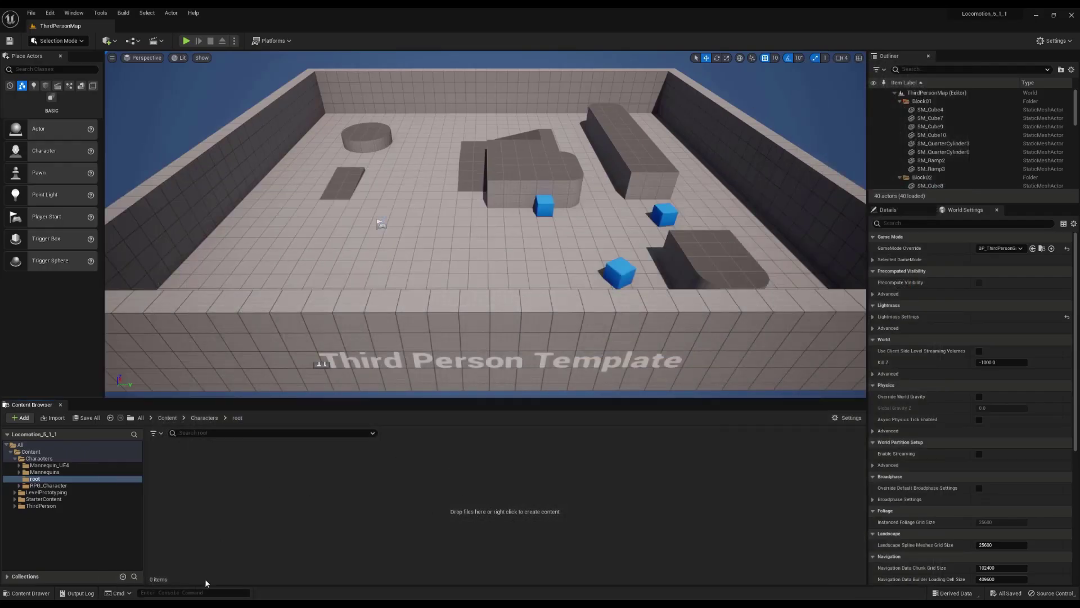
key(alt+Tab)
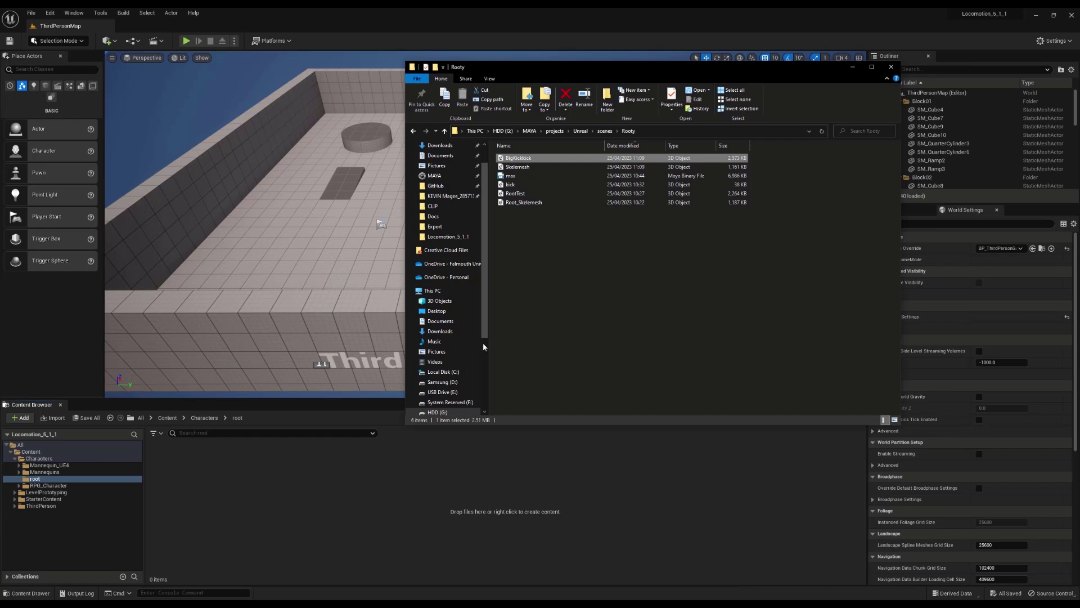
click(527, 167)
drag(527, 167, 320, 485)
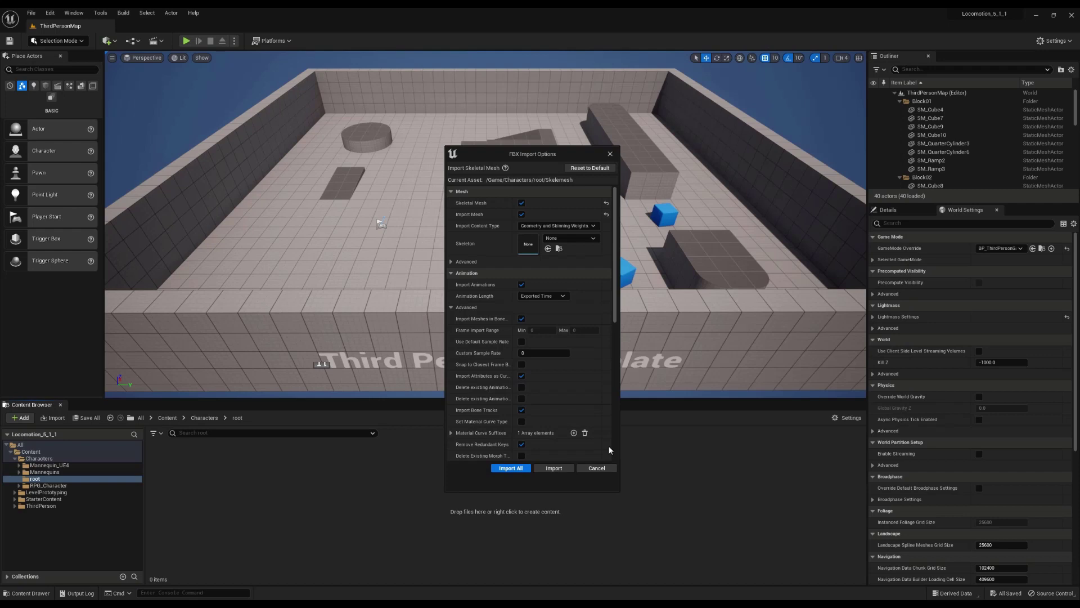
click(521, 284)
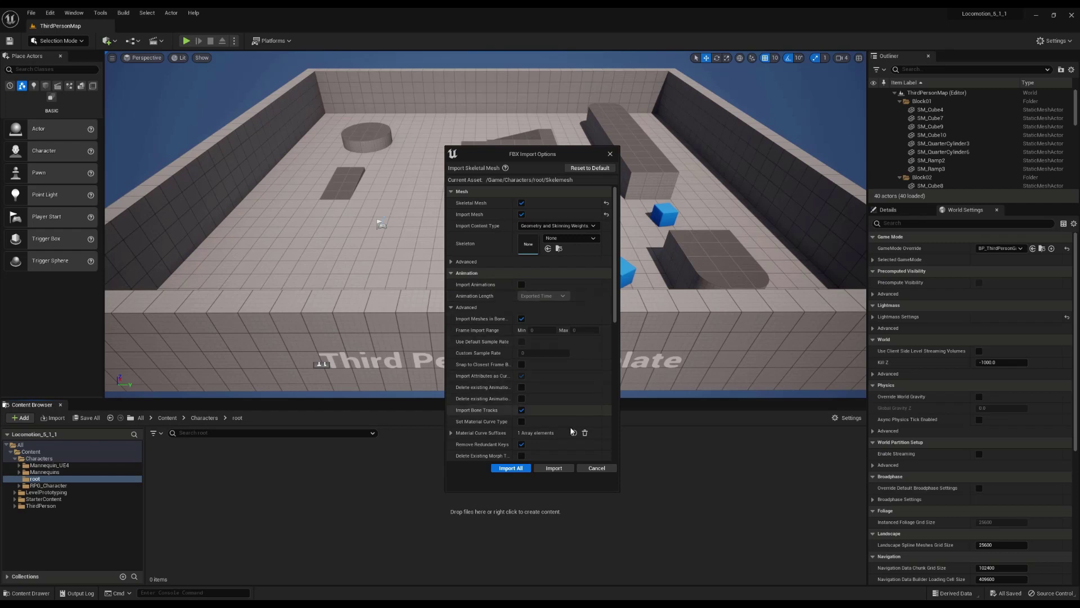
click(512, 469)
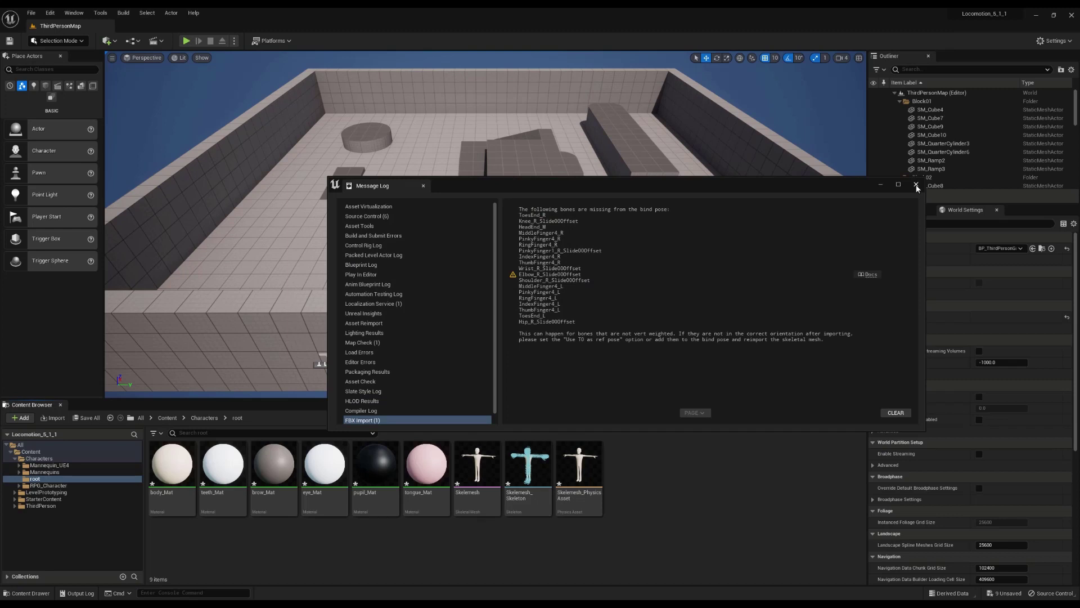
click(916, 186)
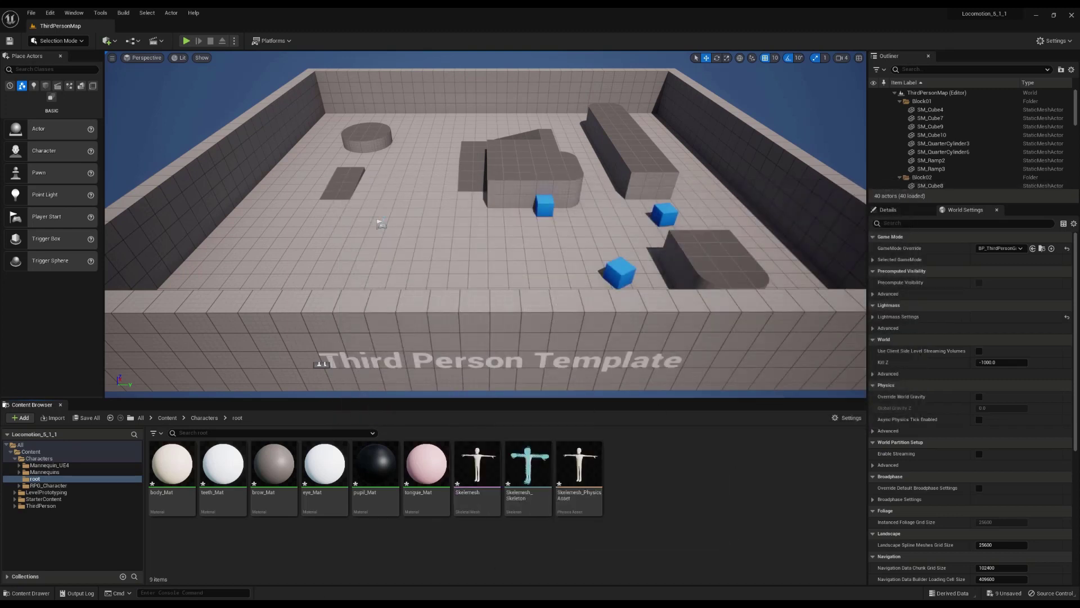
Drag BigKickkick.fbx from the Rooty export folder into the Content Browser's root folder
key(alt+Tab)
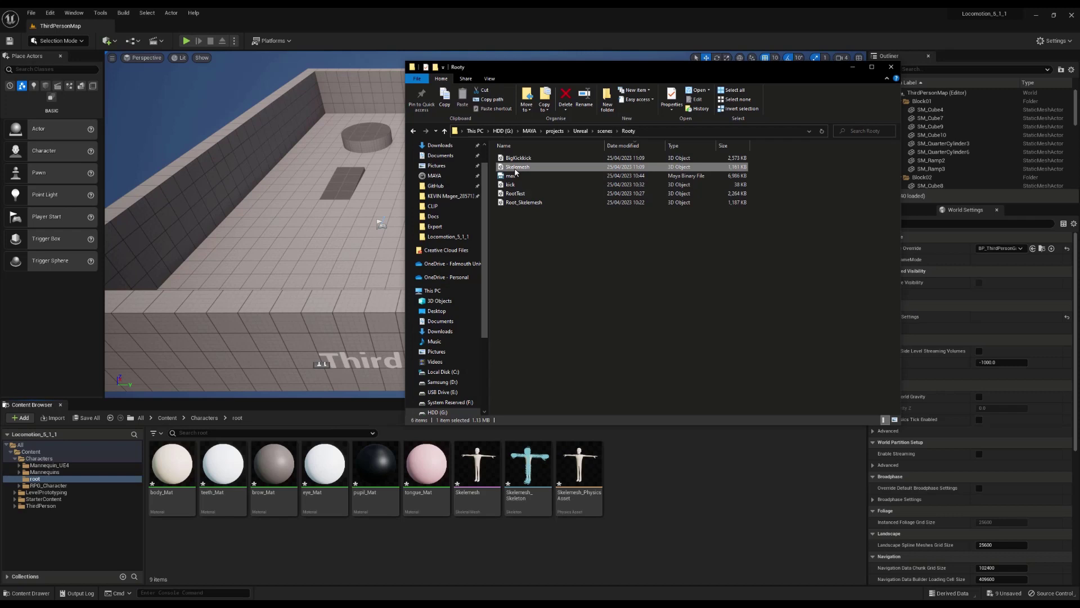
click(520, 159)
drag(522, 161, 702, 498)
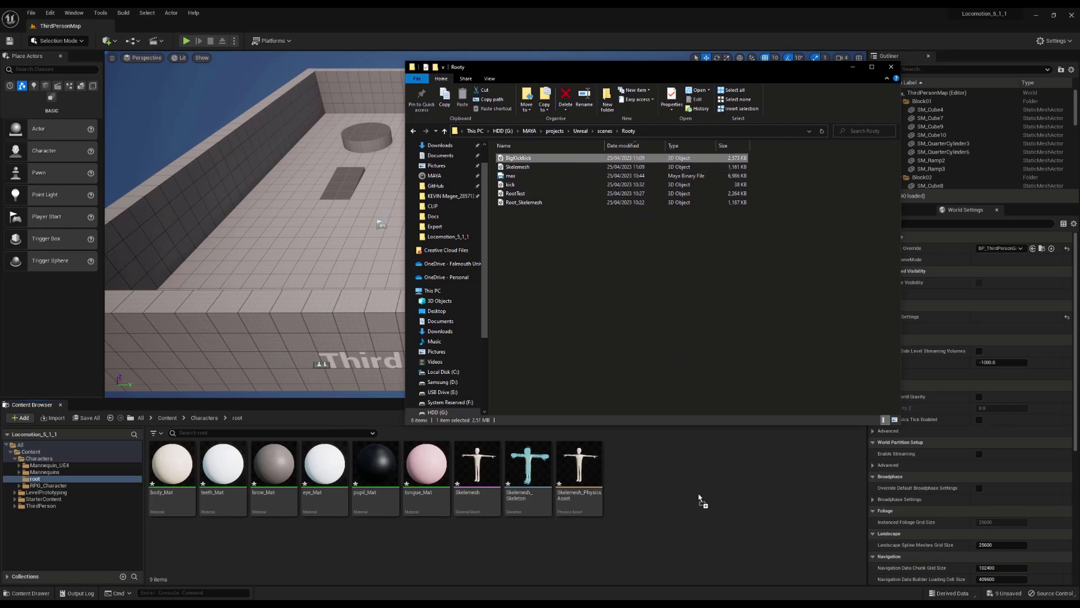
click(532, 486)
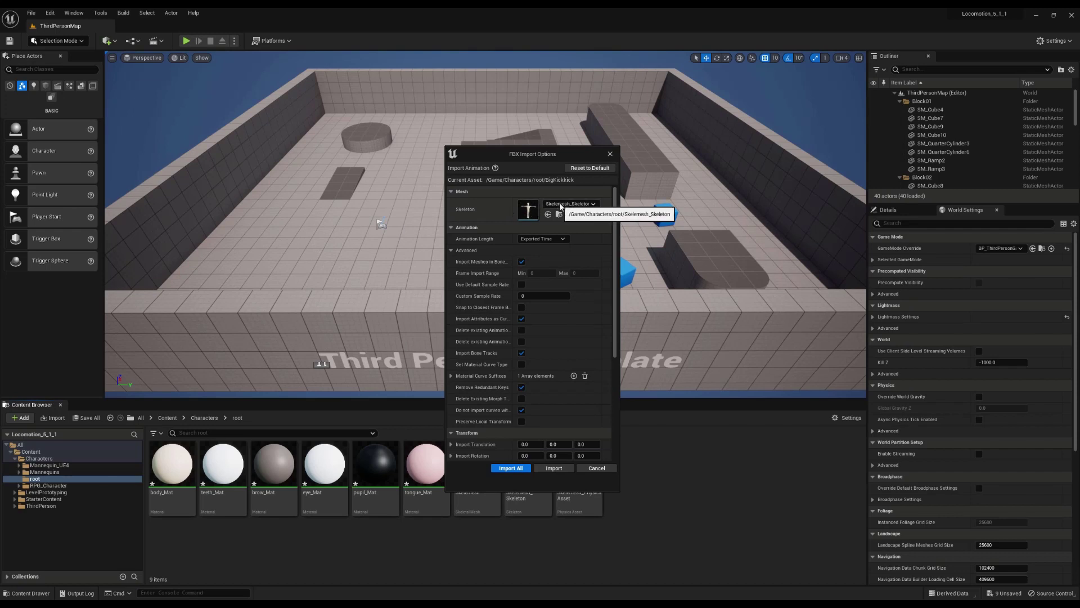
Set the FBX import skeleton to Skelemesh_Skeleton and import the BigKickkick animation
click(570, 204)
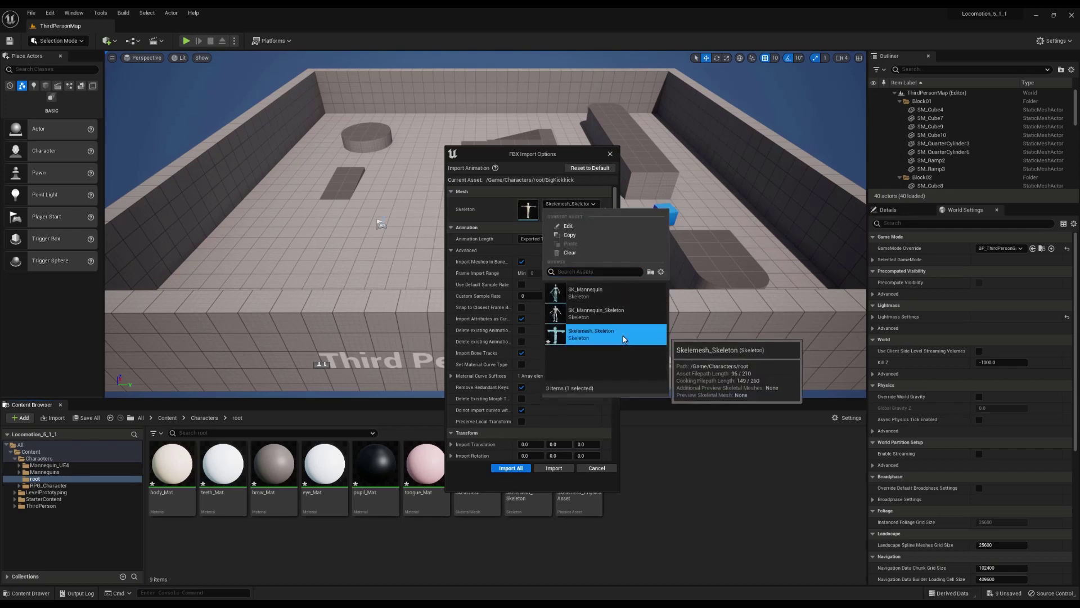
click(495, 147)
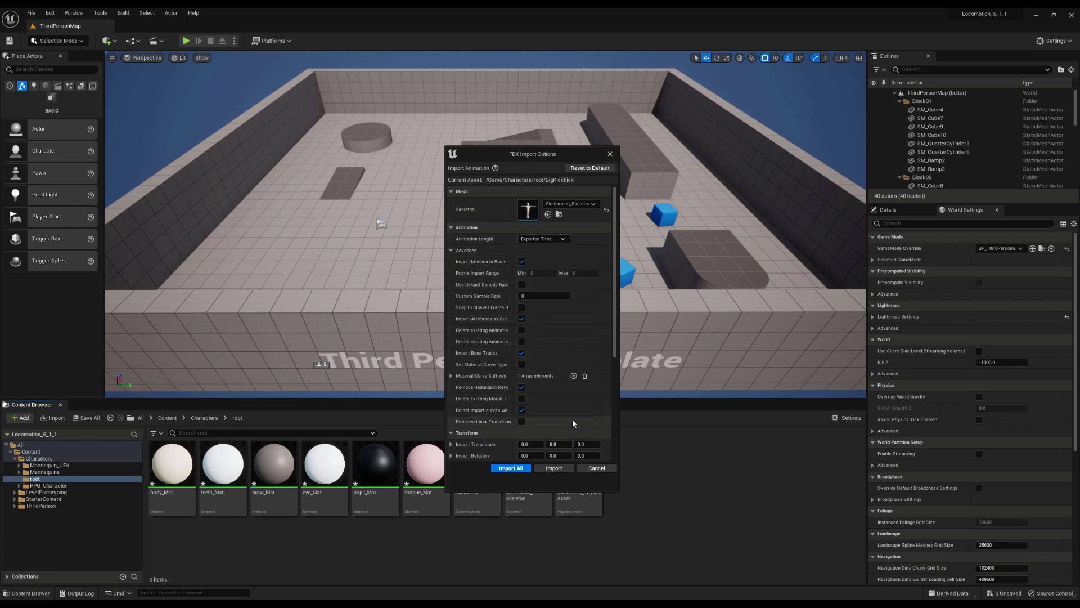
scroll(569, 410, down, 1)
scroll(569, 410, up, 1)
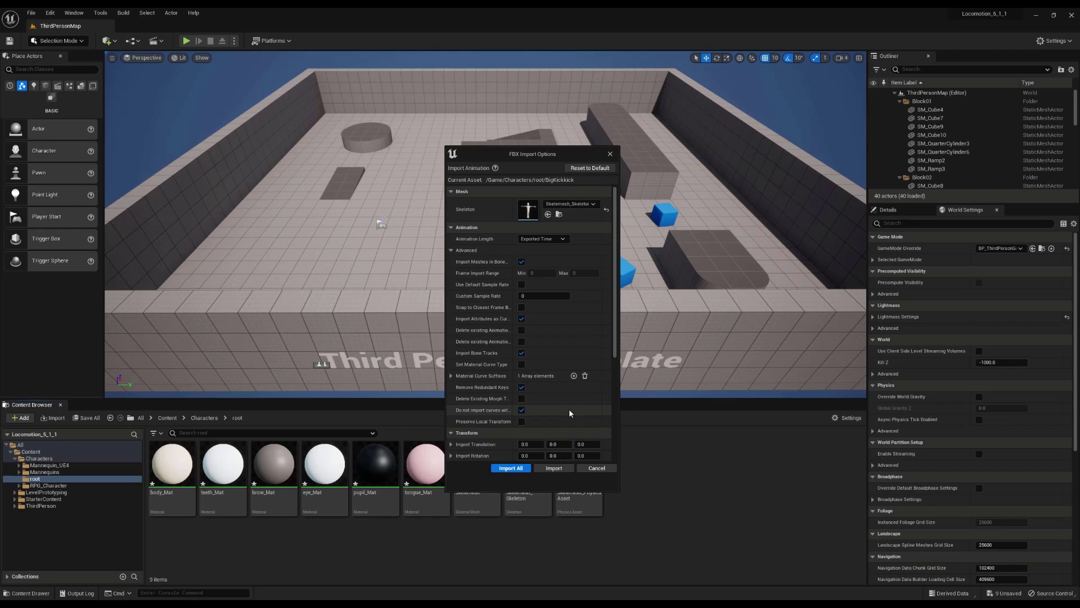
click(508, 468)
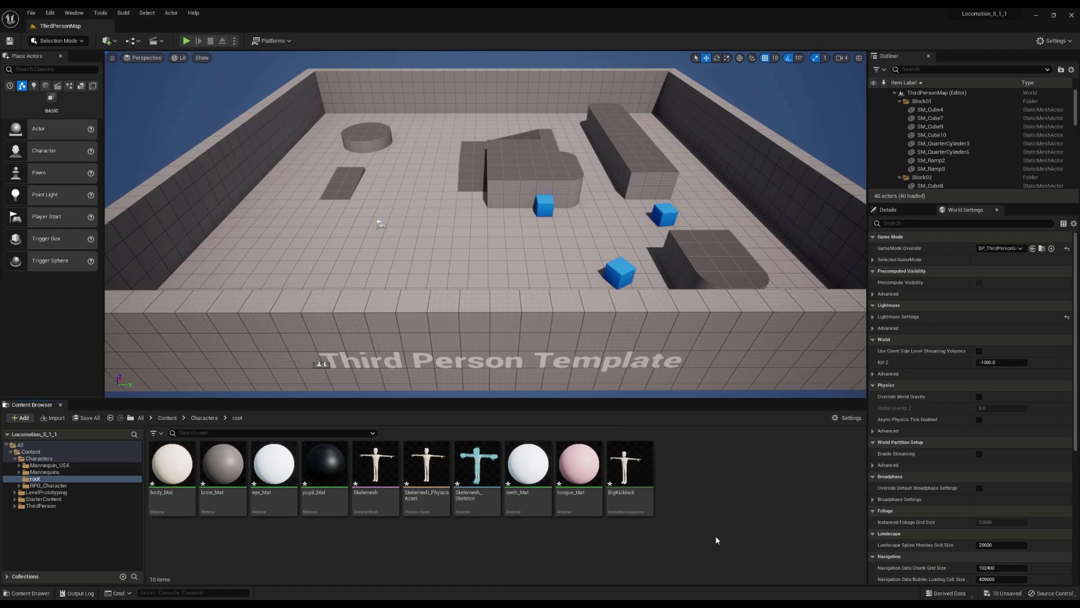
click(629, 458)
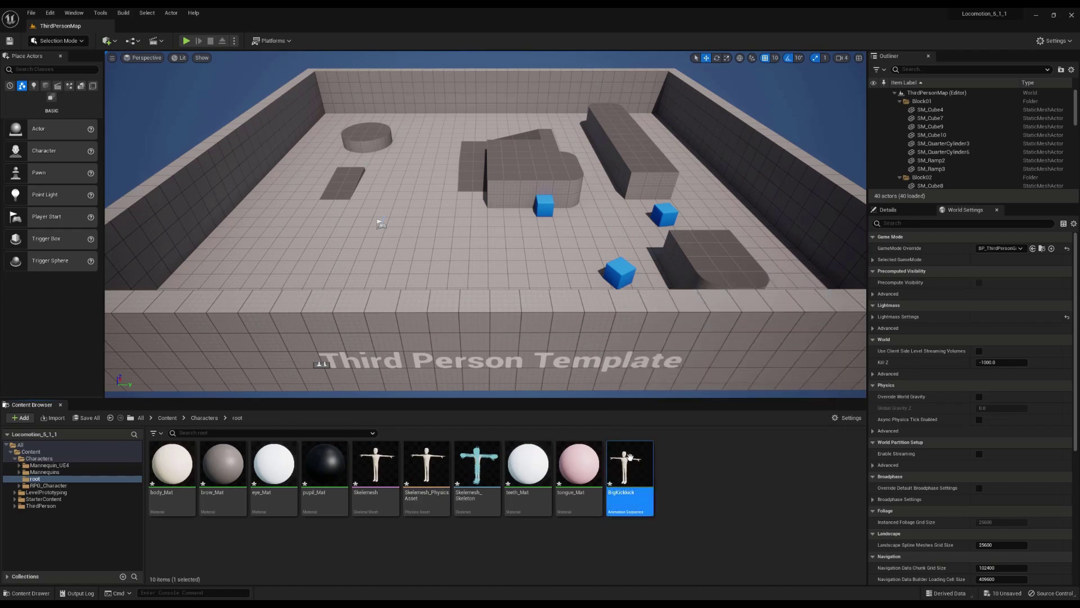
Open BigKickkick in the Animation Editor and fly the preview camera close to the character
double_click(629, 457)
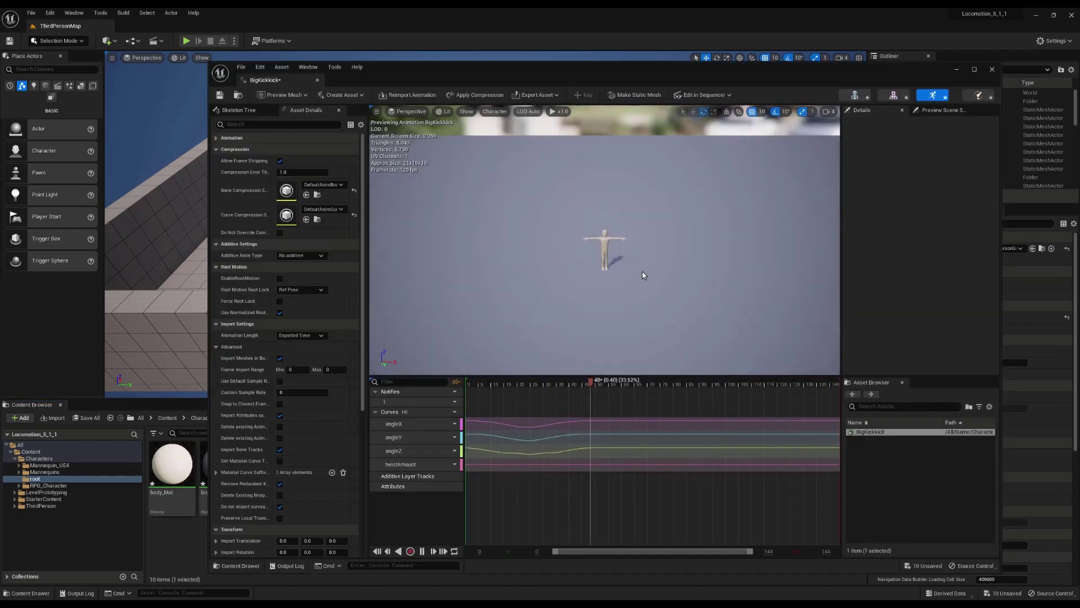
right_drag(629, 282, 619, 298)
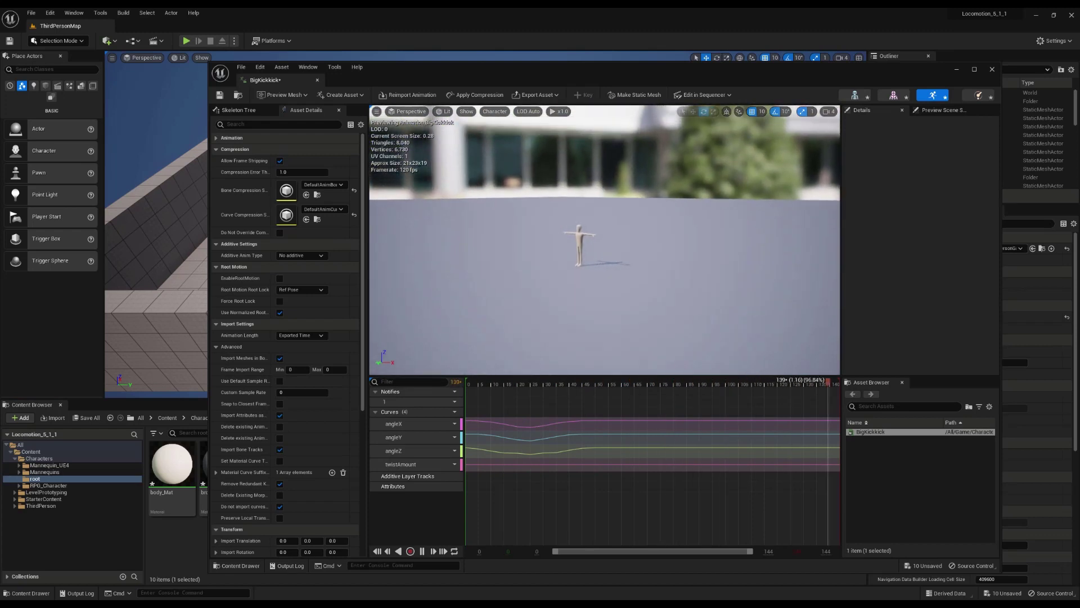
drag(619, 298, 597, 265)
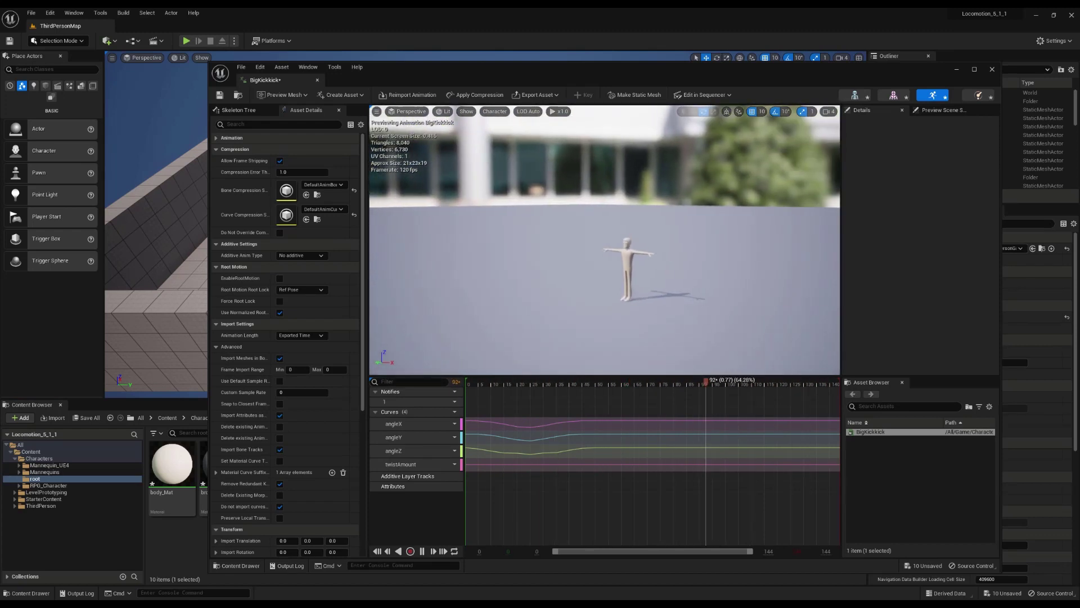
mouse_move(556, 293)
mouse_down()
mouse_move(541, 281)
mouse_move(563, 276)
mouse_move(556, 293)
mouse_up()
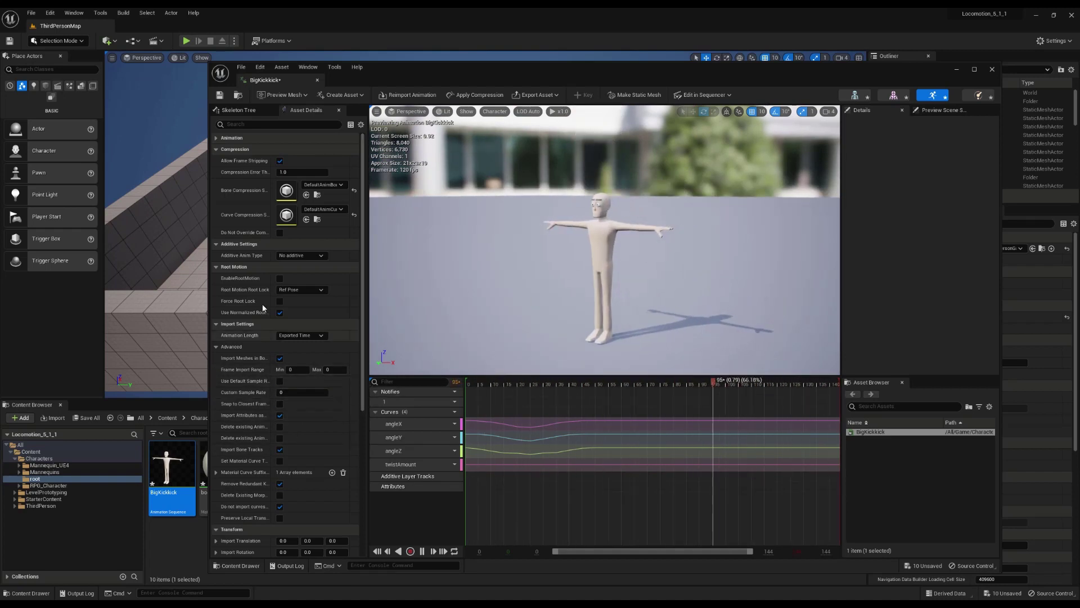
Collapse the other Asset Details sections, expand Root Motion, and tick EnableRootMotion and Force Root Lock
click(215, 149)
click(216, 161)
click(216, 172)
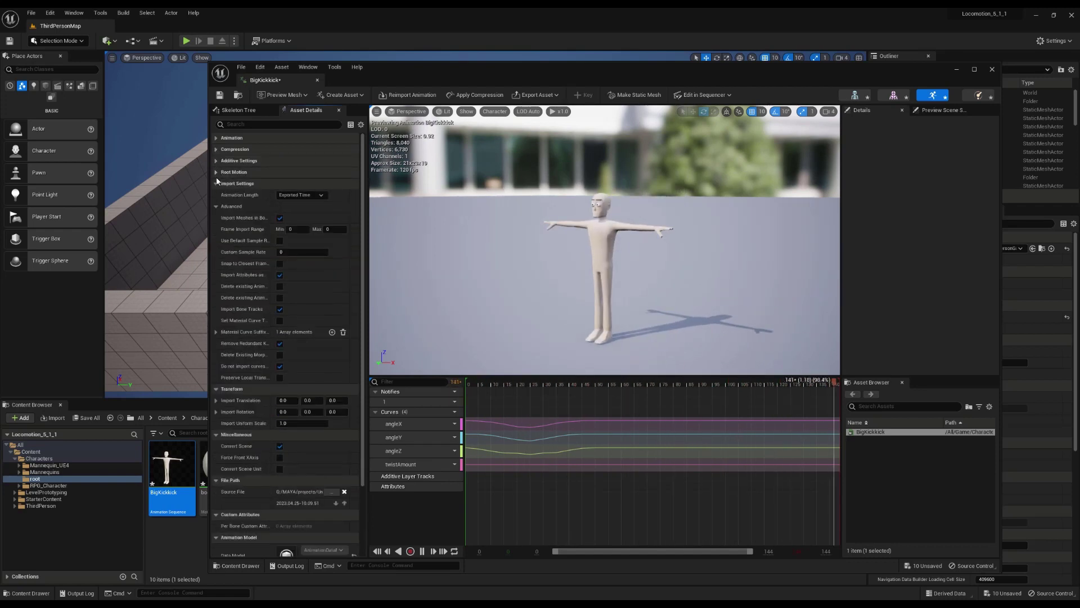
click(215, 183)
click(216, 194)
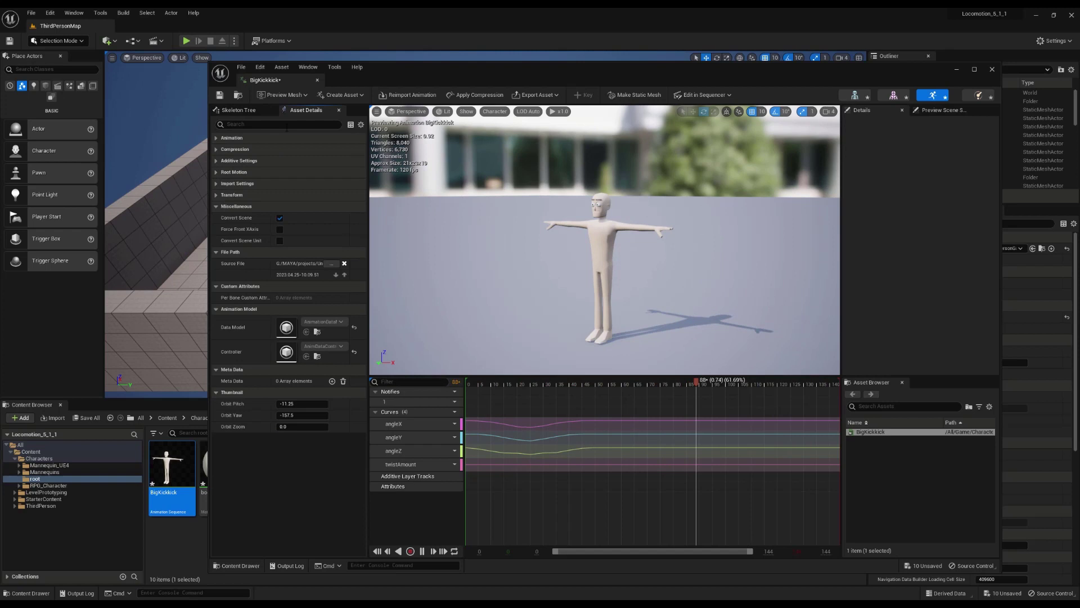
click(214, 172)
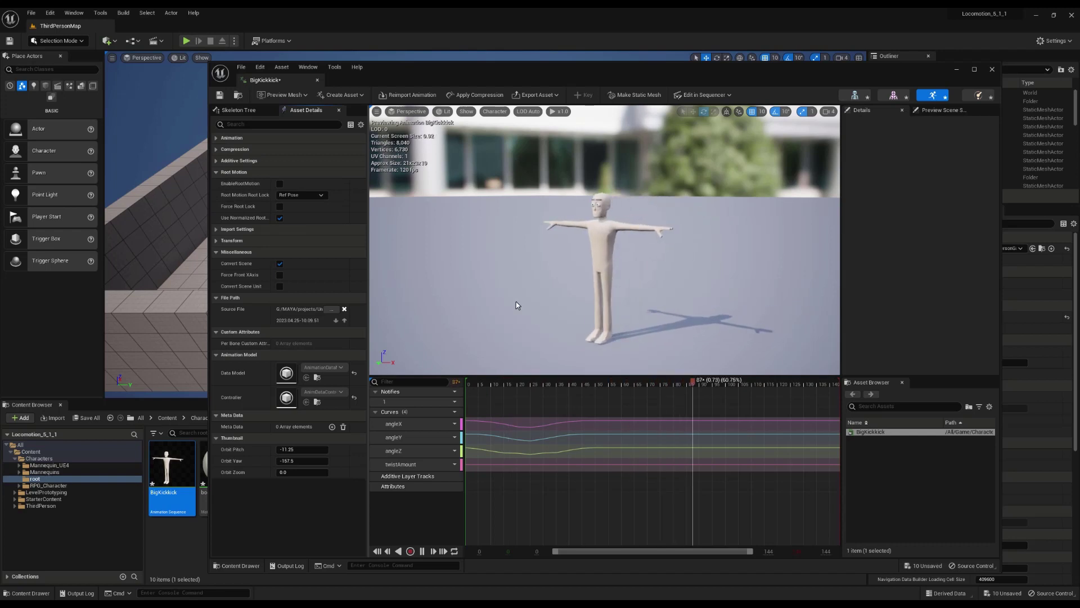
click(280, 183)
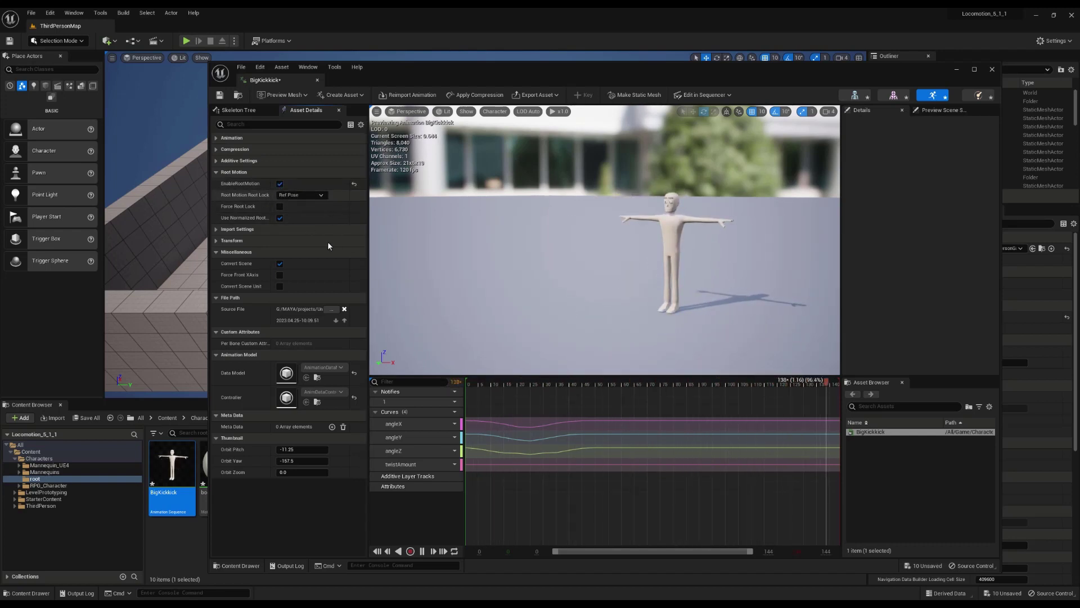
click(280, 206)
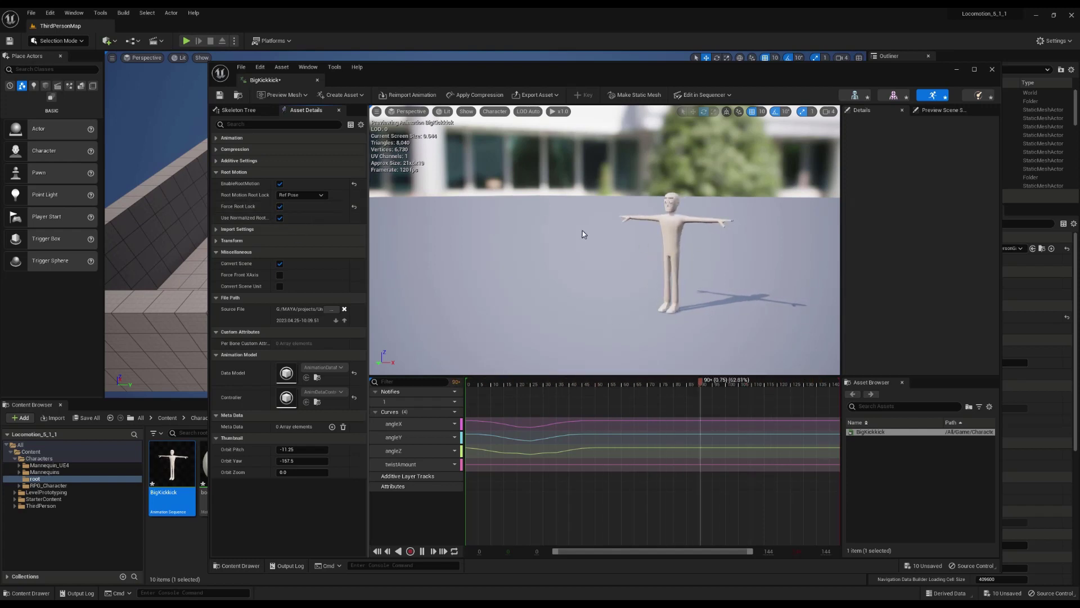